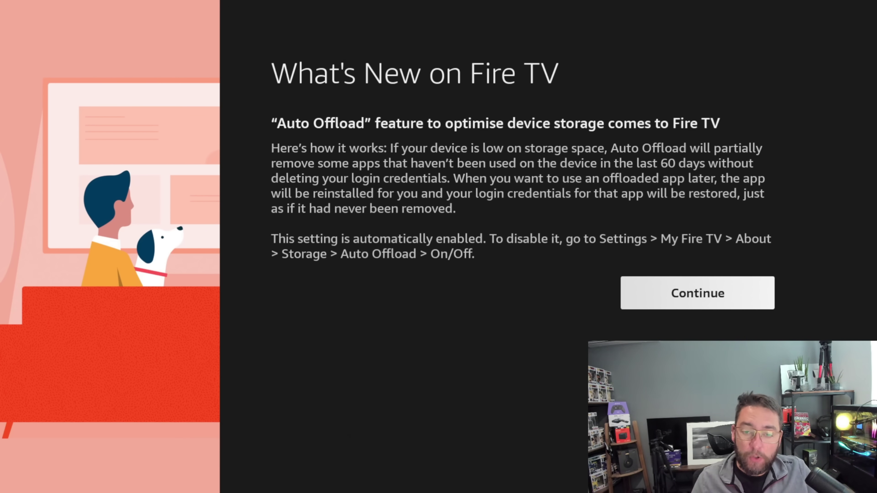
Dismiss the Auto Offload notice, load the profile, and reach Automatic Offload in Applications settings.
key("Return")
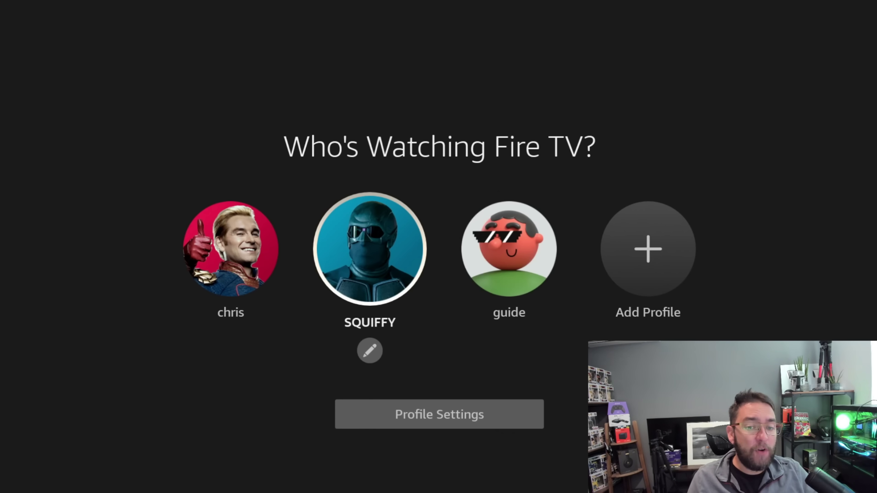
key("Return")
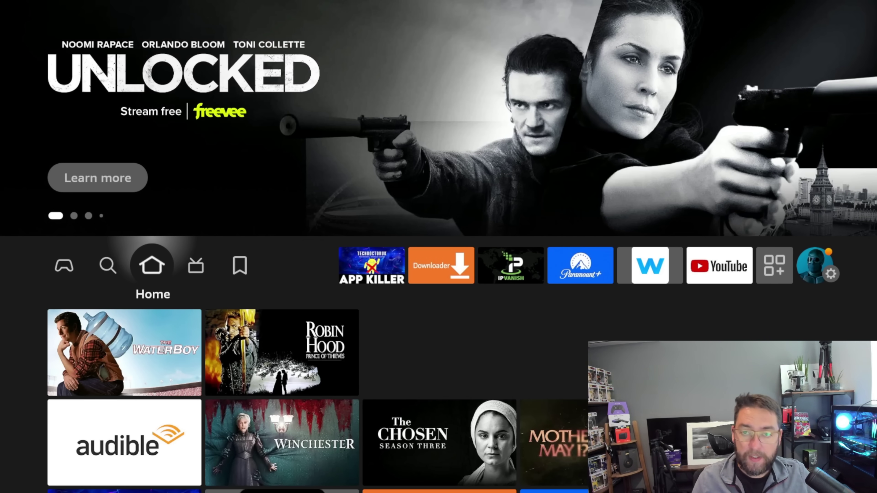
key("Right")
key("Right")
key("Right")
key("Right")
key("Right")
key("Right")
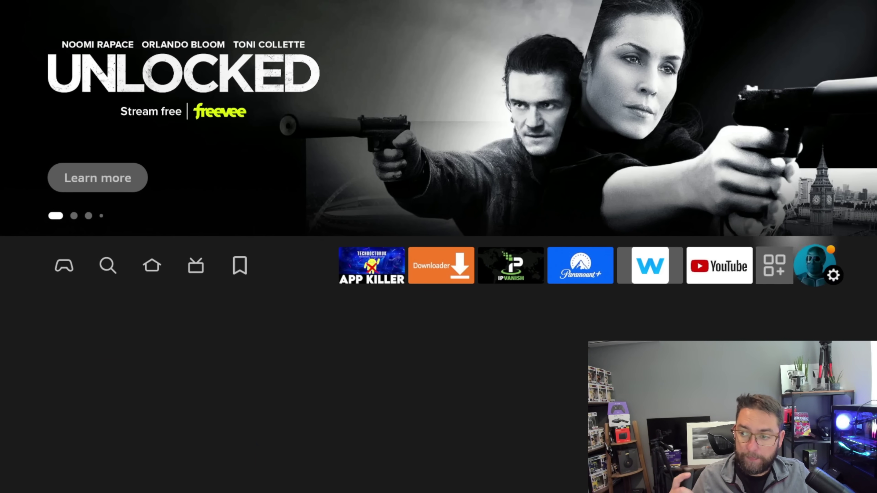
key("Down")
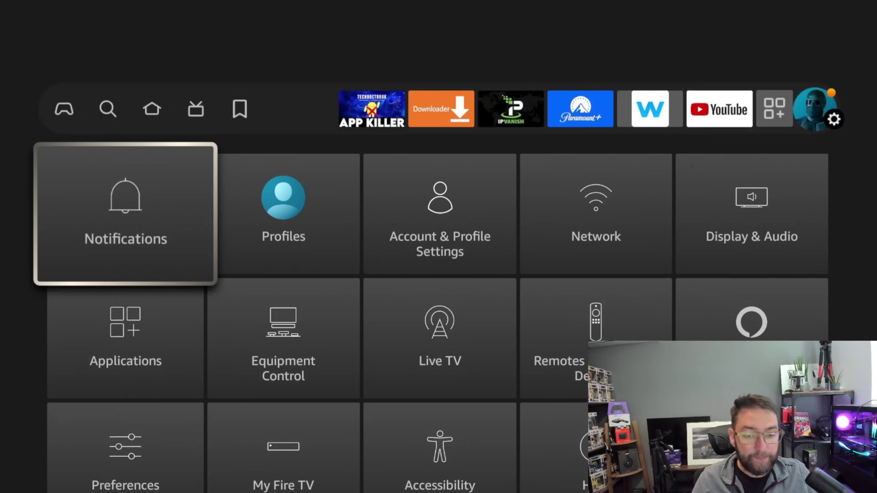
key("Down")
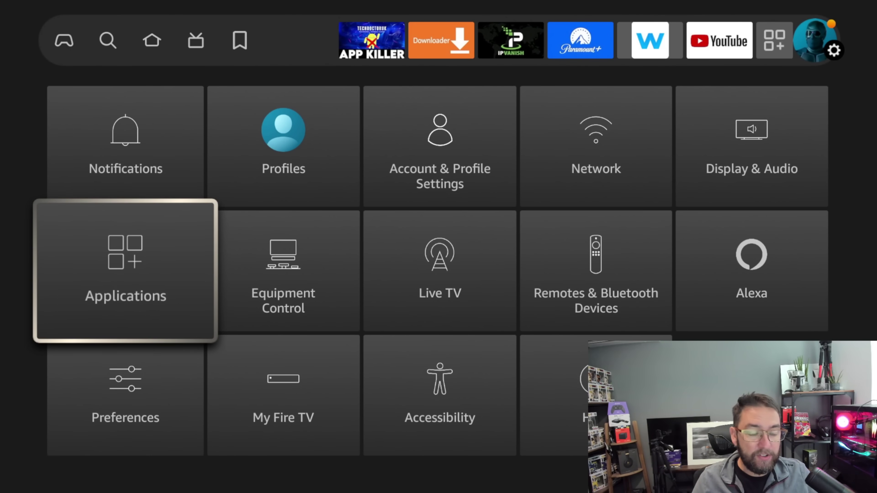
key("Return")
key("Down")
key("Down")
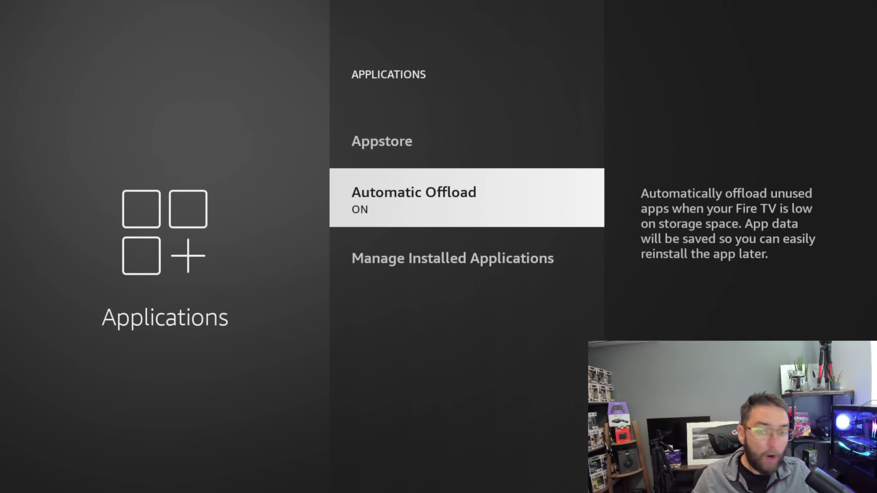
Turn Automatic Offload off and bring up the sort choices in Manage Installed Applications.
key("Return")
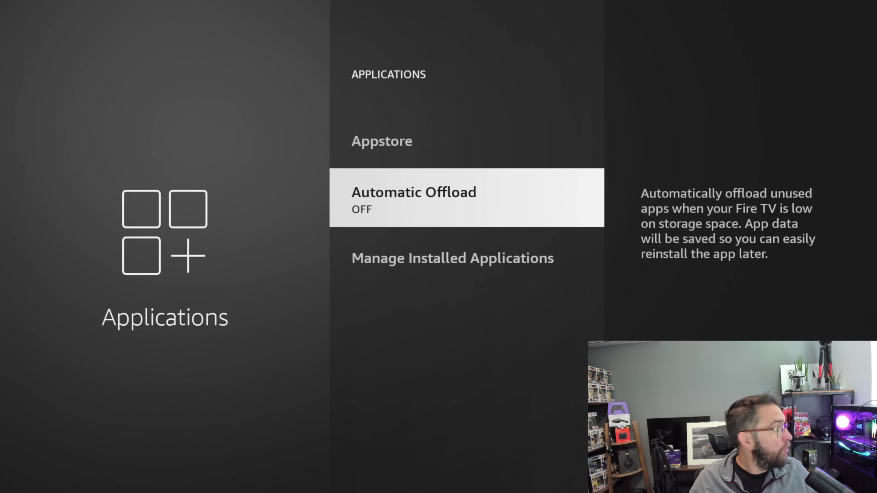
key("Down")
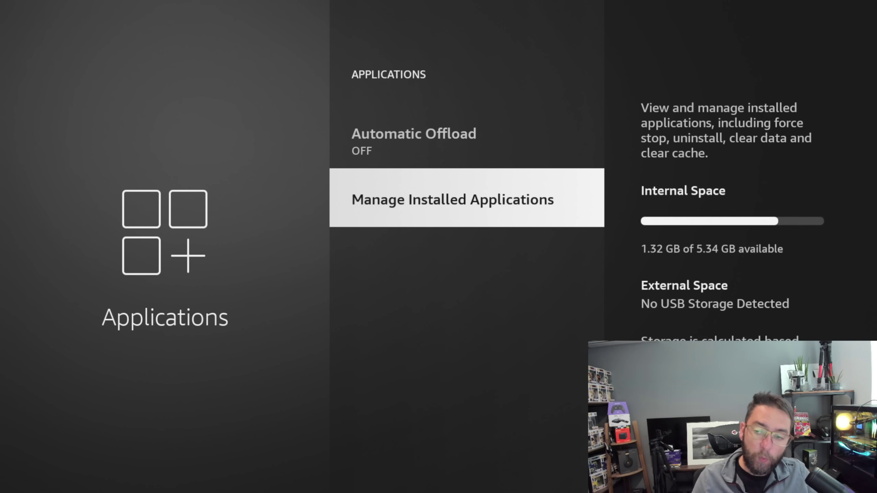
key("Return")
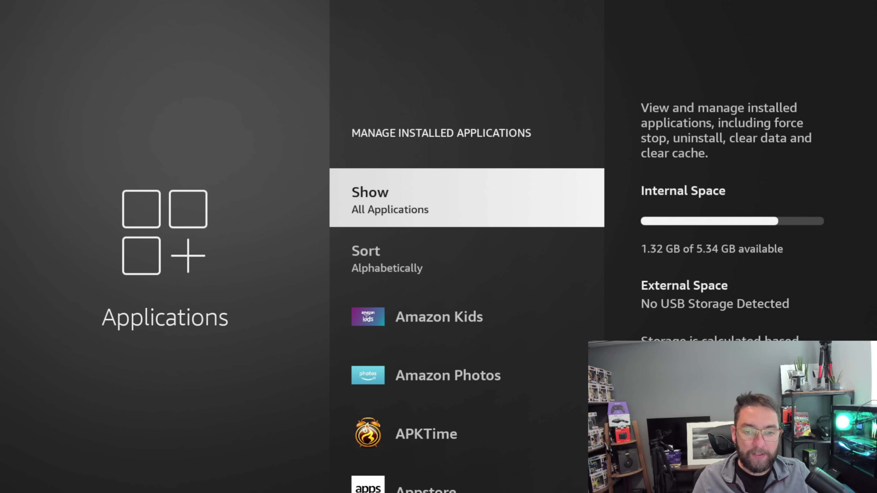
key("Down")
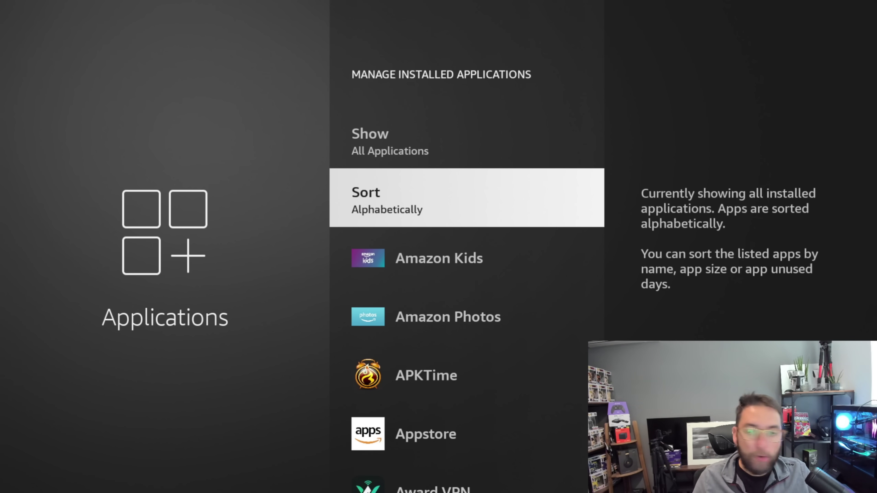
key("Return")
Sort installed apps by Recency and review details of YouTube, The Roku Channel, Kodi, Downloader and others.
key("Down")
key("Down")
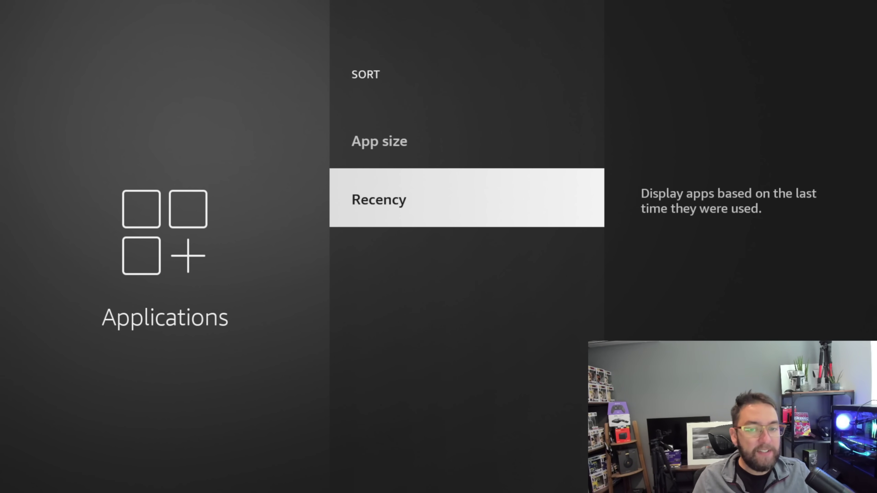
key("Return")
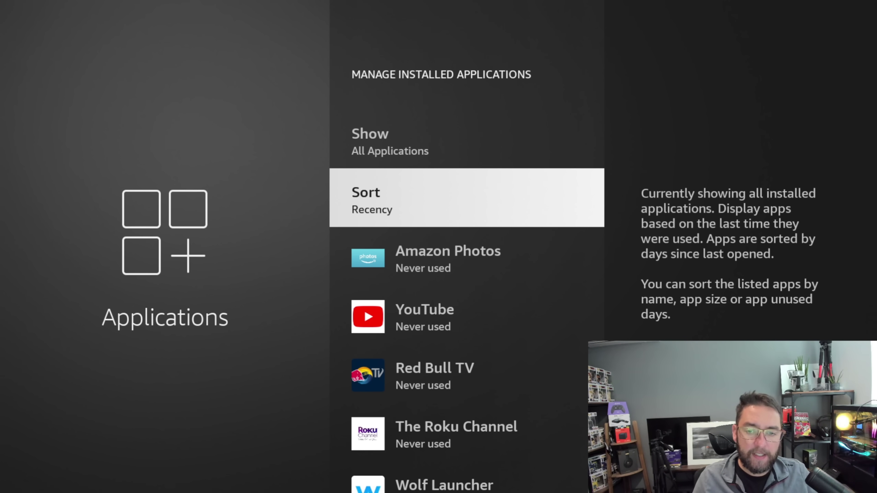
key("Down")
key("Down")
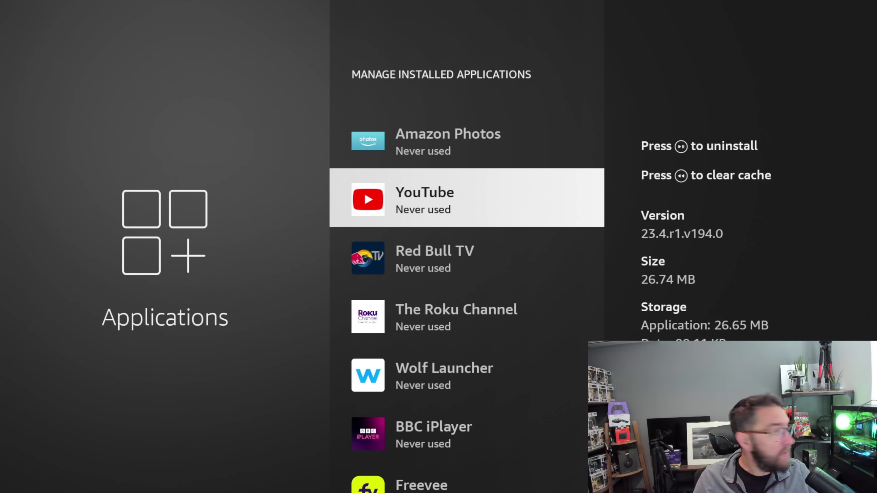
key("Down")
key("Down")
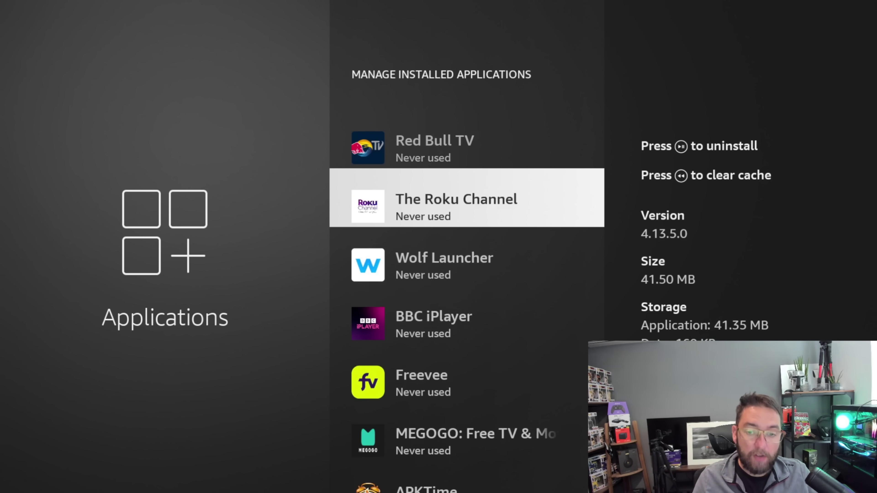
key("Down")
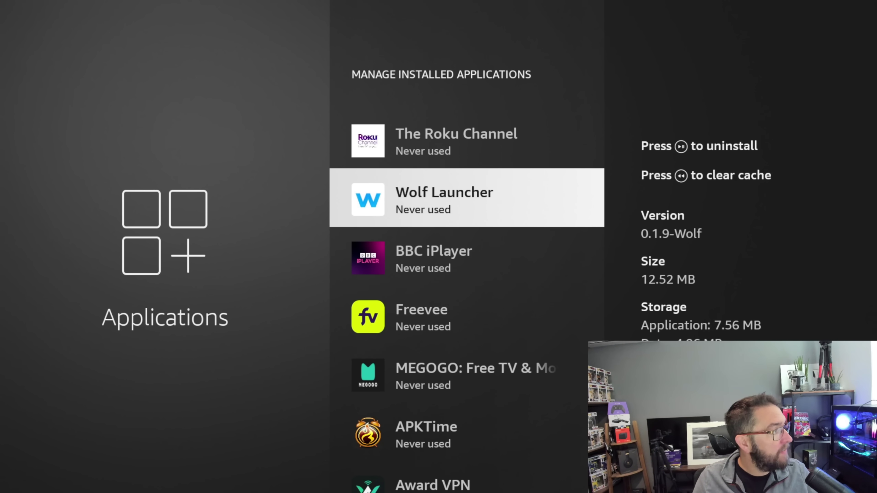
key("Down")
key("Down")
key("Down")
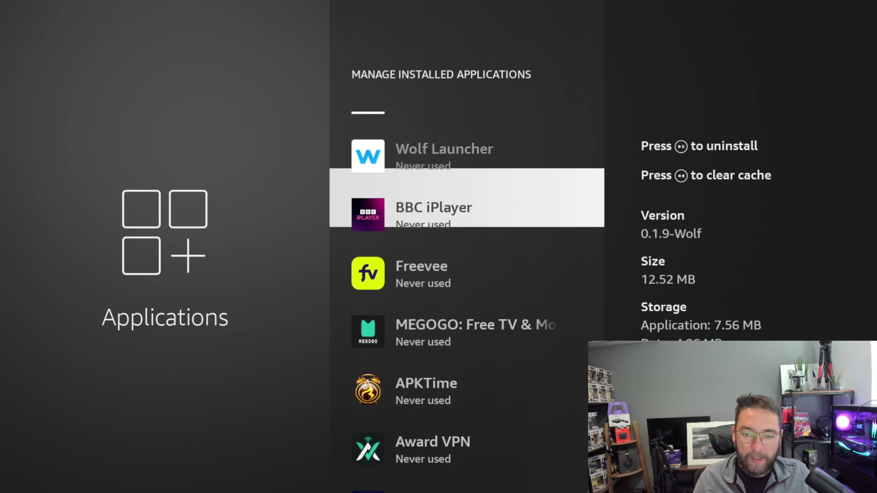
key("Down")
key("Down")
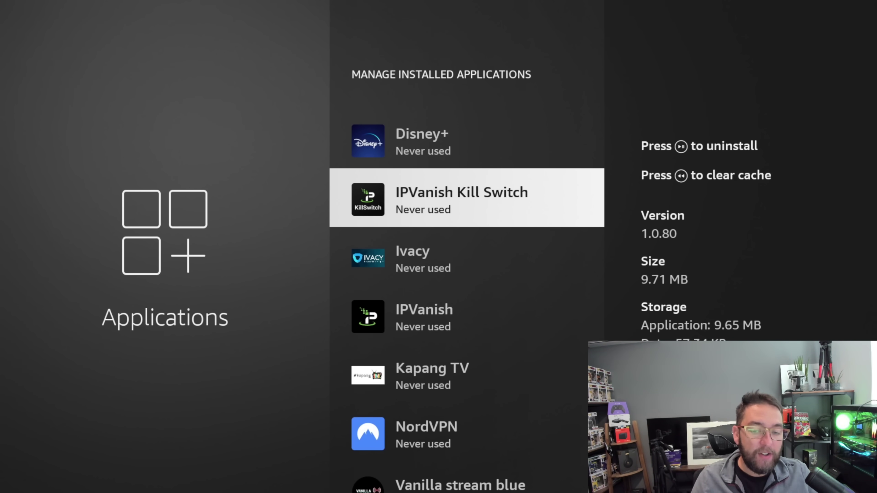
key("Down")
key("Down")
key("Down")
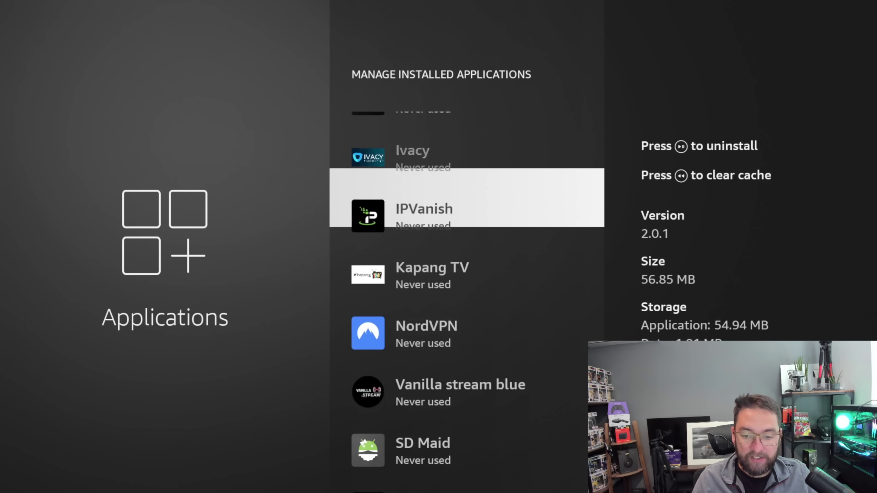
key("Down")
key("Down")
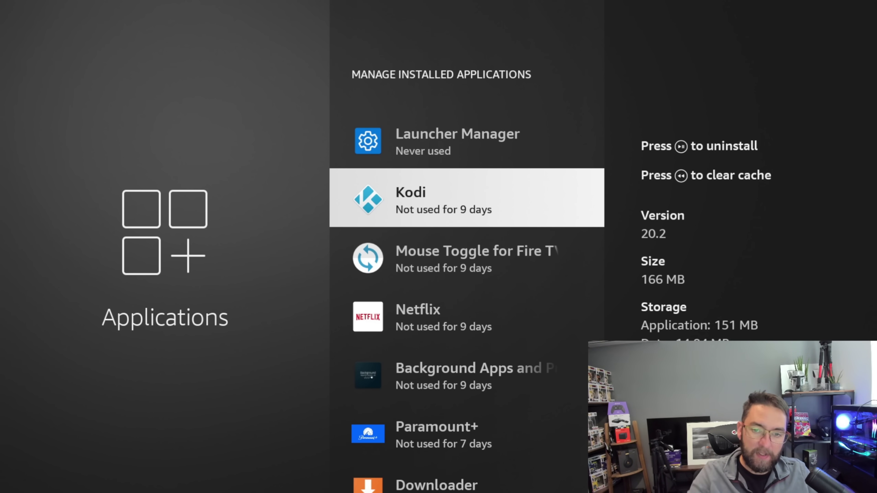
key("Down")
key("Down")
key("Down")
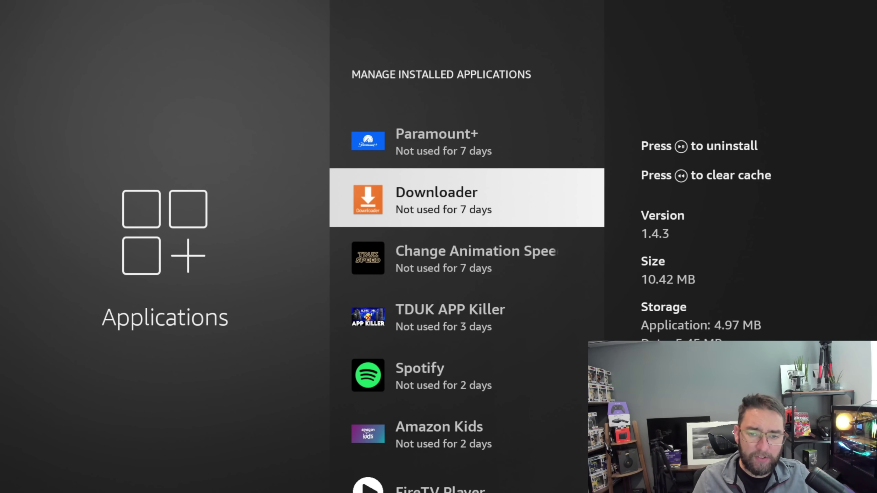
key("Down")
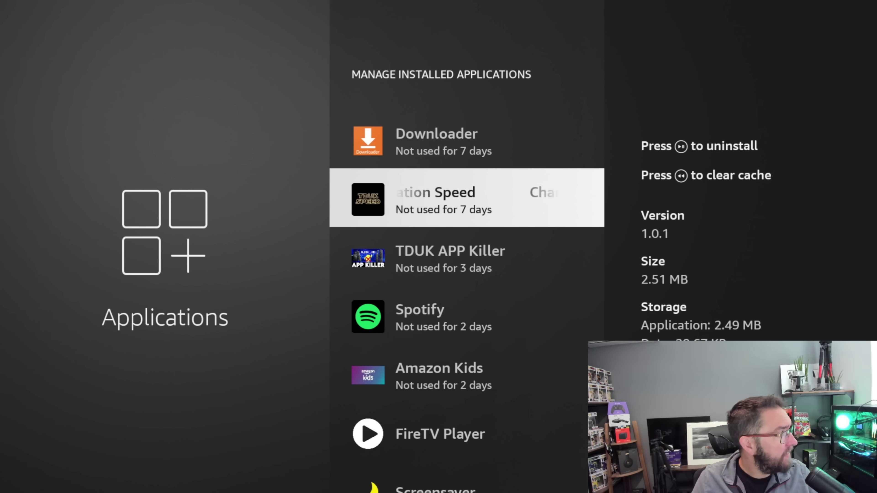
key("Down")
key("Up")
key("Up")
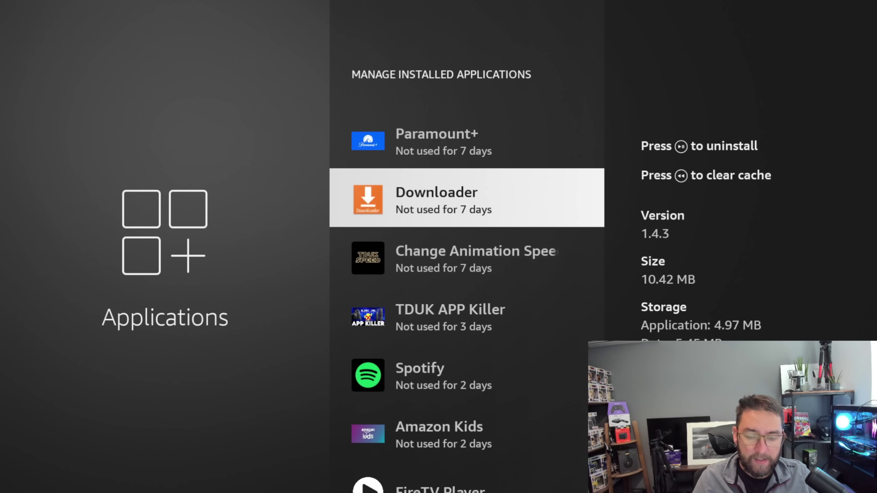
Return to Applications settings, briefly reopen the installed apps list, then back out again.
key("Escape")
key("Up")
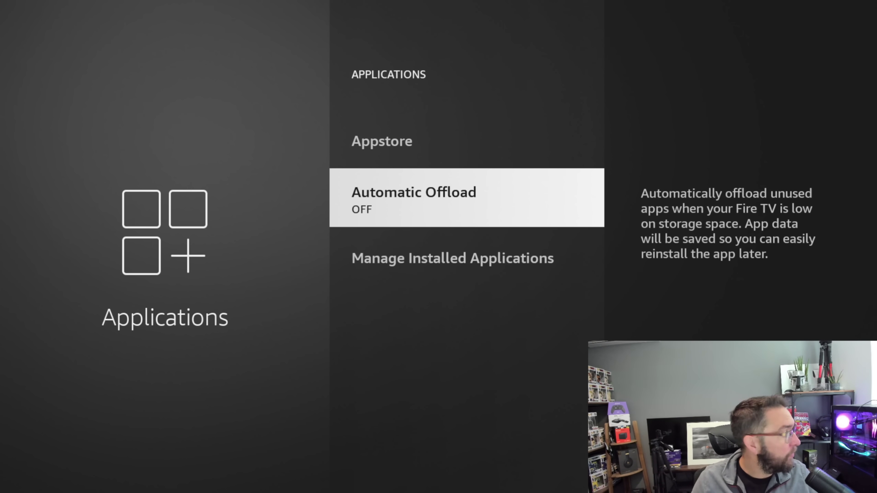
key("Down")
key("Return")
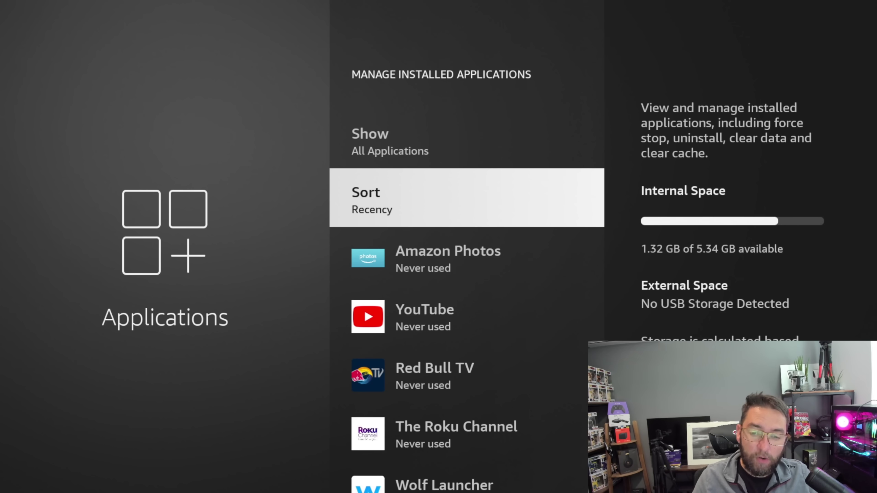
key("Down")
key("Down")
key("Down")
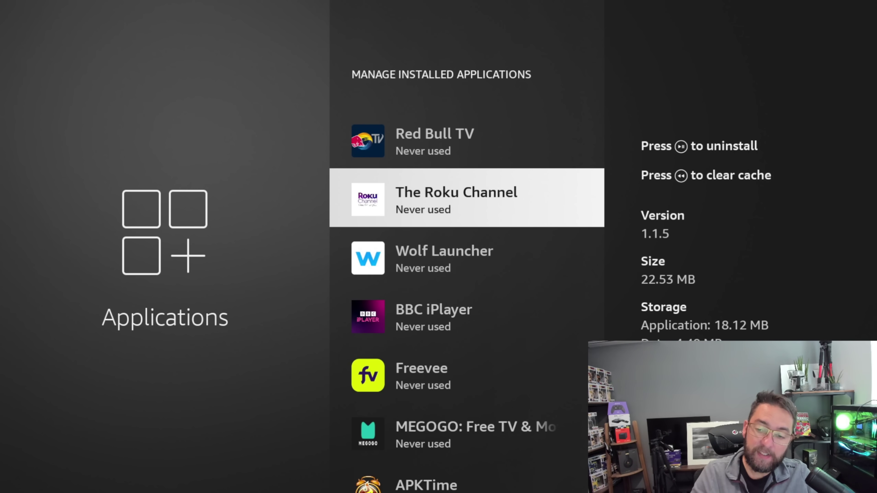
key("Escape")
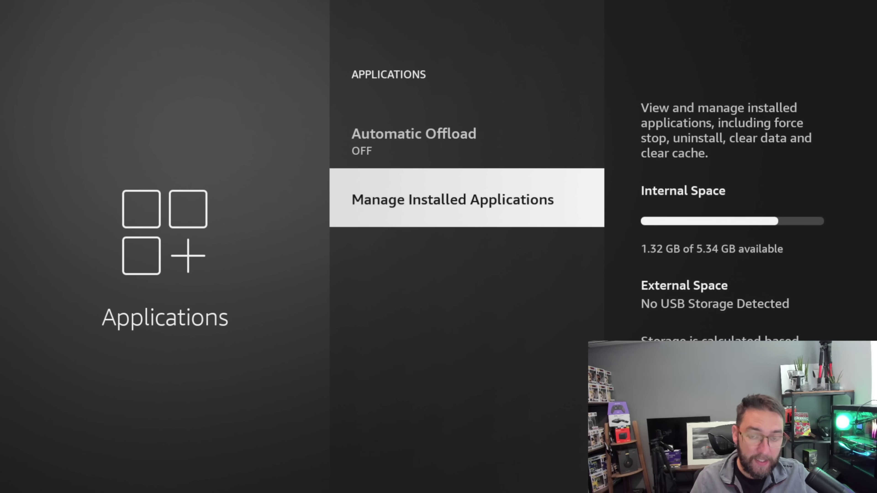
key("Up")
key("Up")
key("Up")
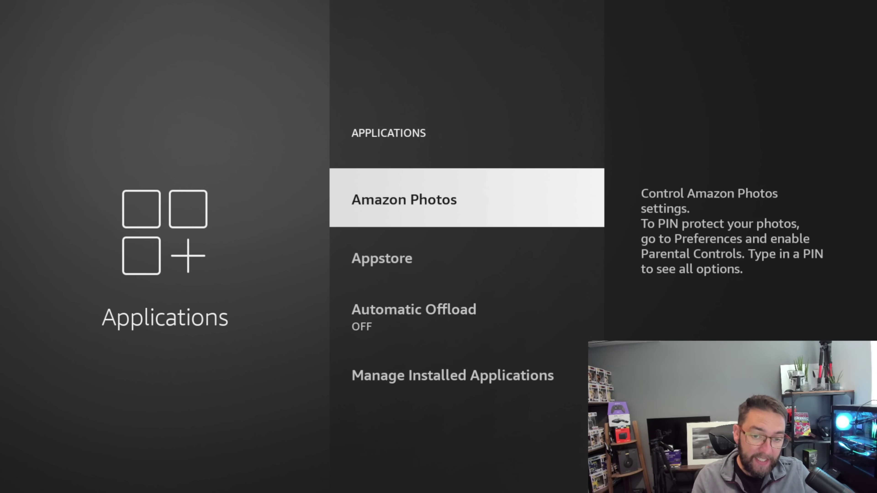
key("Escape")
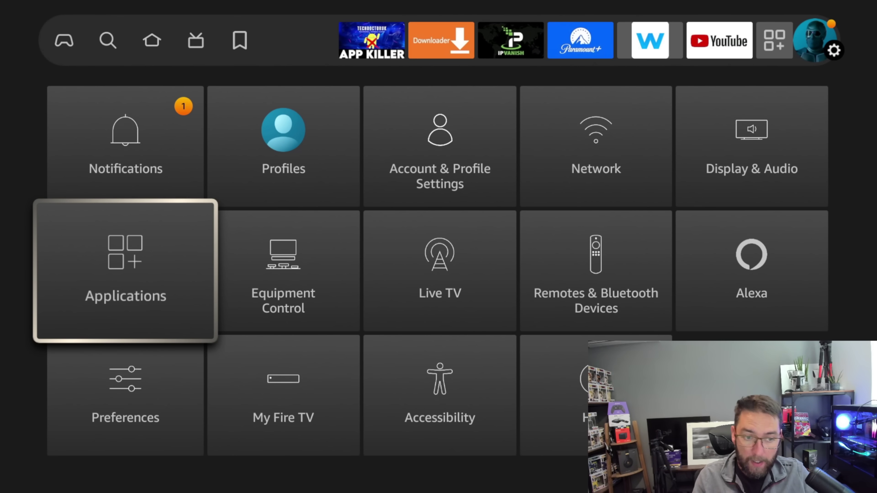
key("Down")
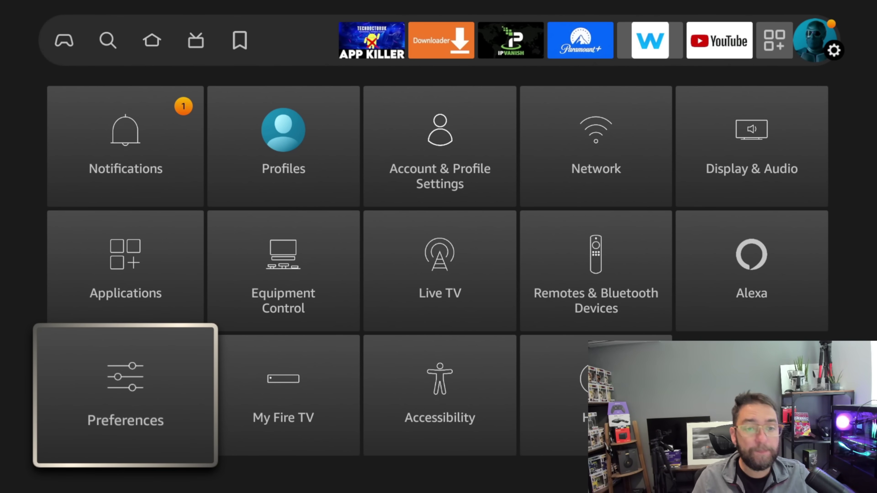
key("Return")
key("Down")
key("Down")
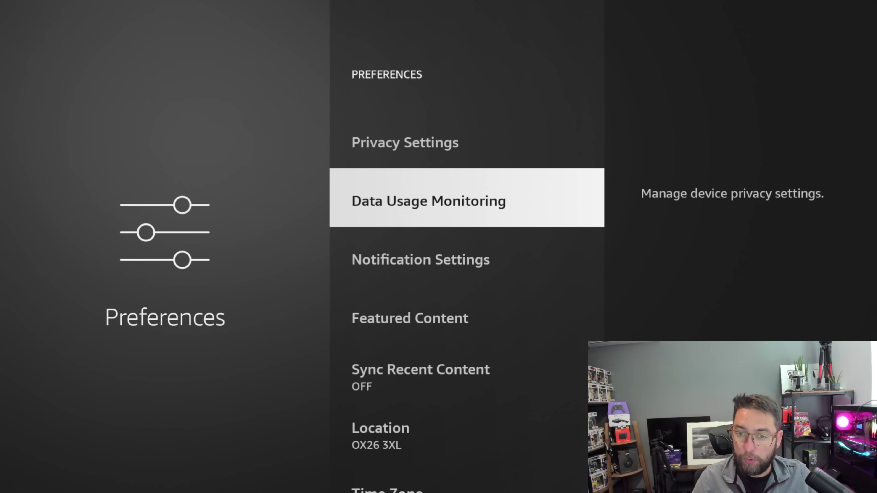
key("Up")
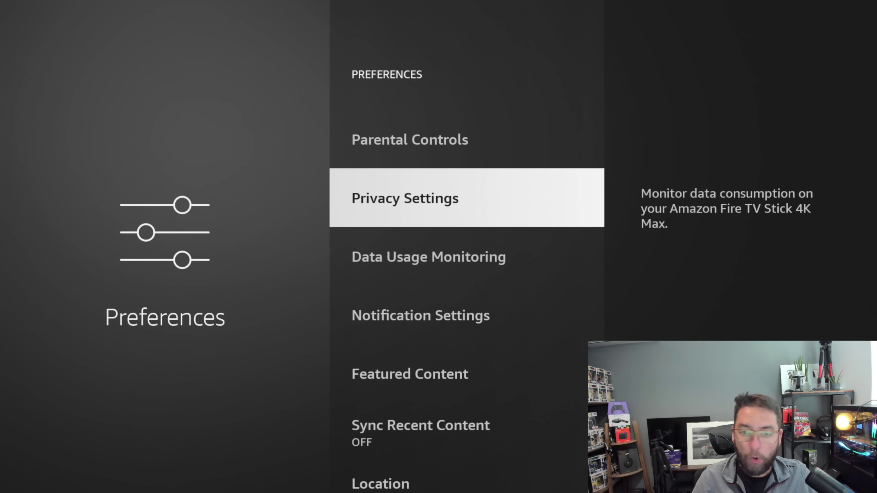
key("Return")
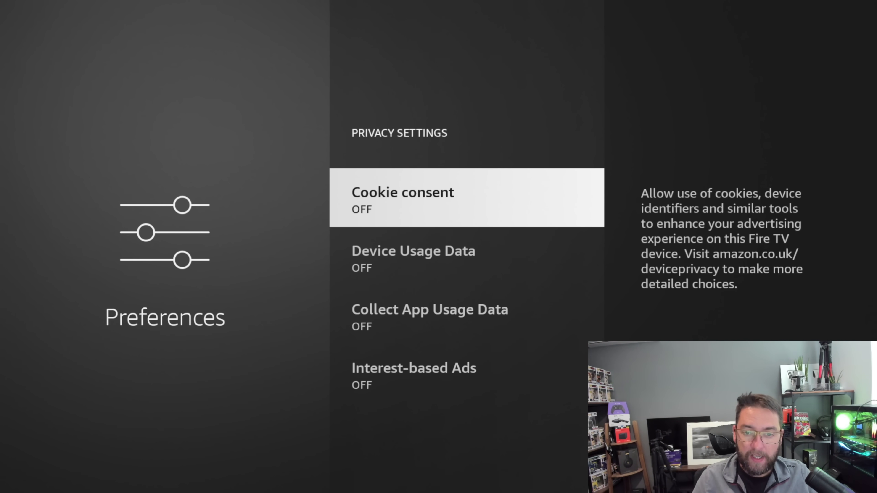
key("Down")
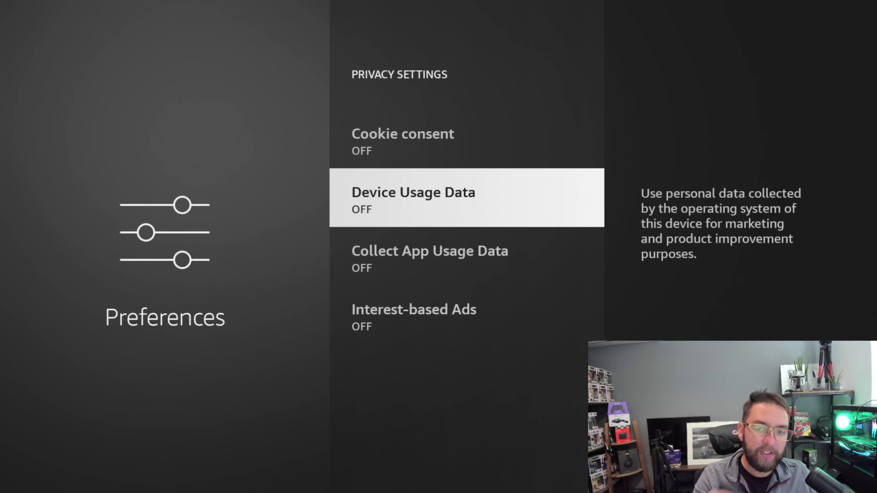
key("Down")
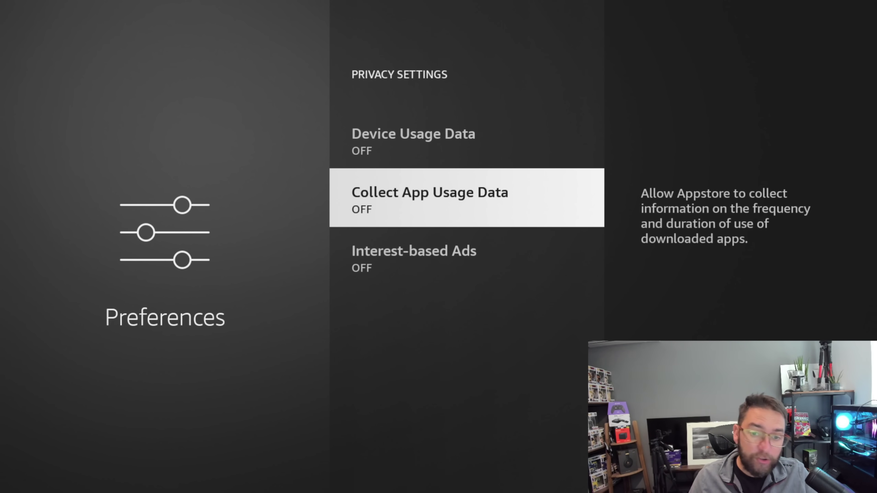
key("Up")
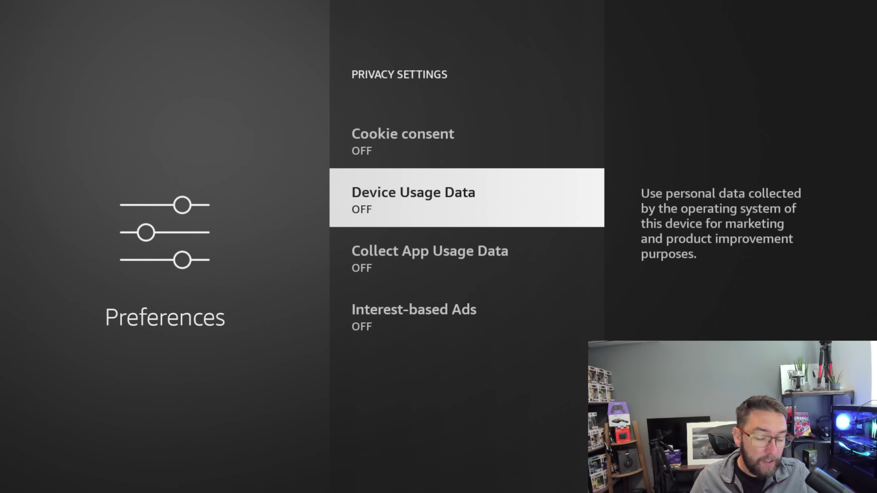
key("Escape")
key("Escape")
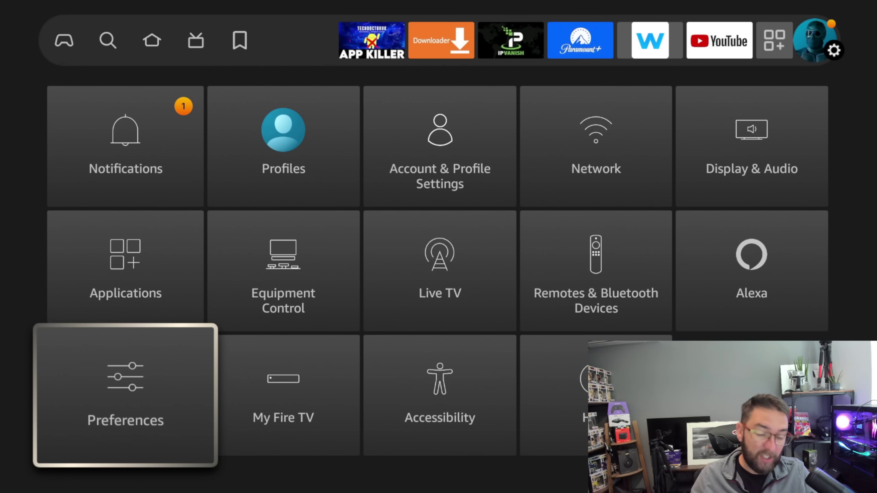
Switch Automatic Offload on in Applications settings, then go back to the Settings grid.
key("Up")
key("Right")
key("Right")
key("Right")
key("Right")
key("Up")
key("Left")
key("Left")
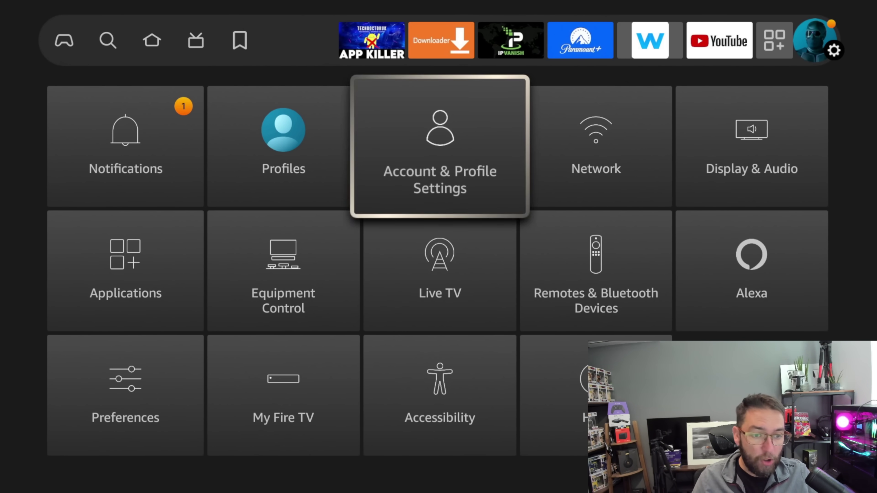
key("Left")
key("Left")
key("Down")
key("Return")
key("Down")
key("Down")
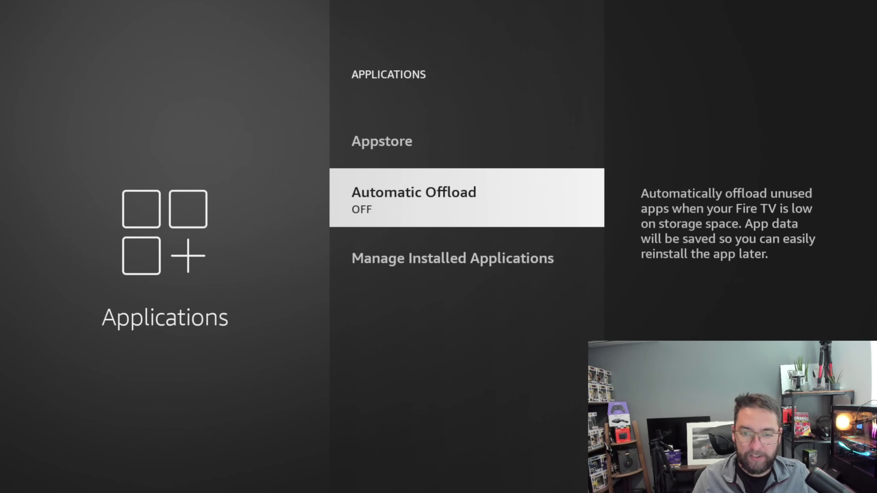
key("Return")
key("Escape")
Look through the My Fire TV settings, from Developer Options back to About.
key("Right")
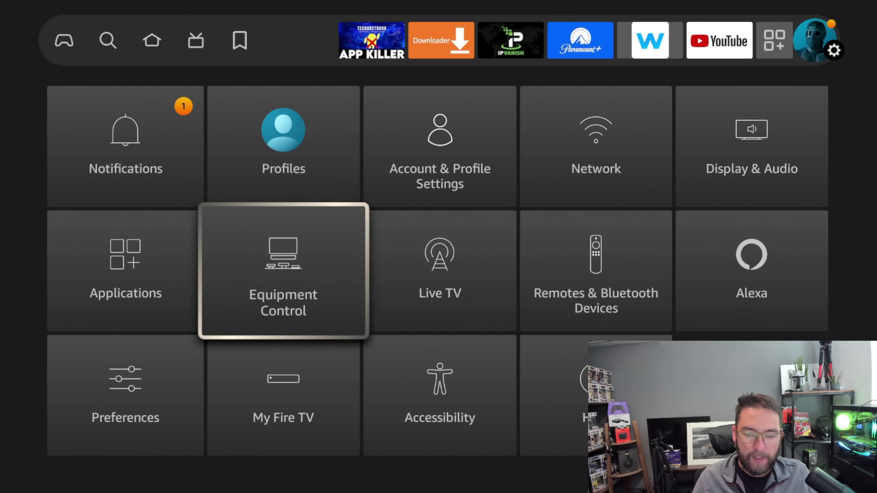
key("Down")
key("Return")
key("Down")
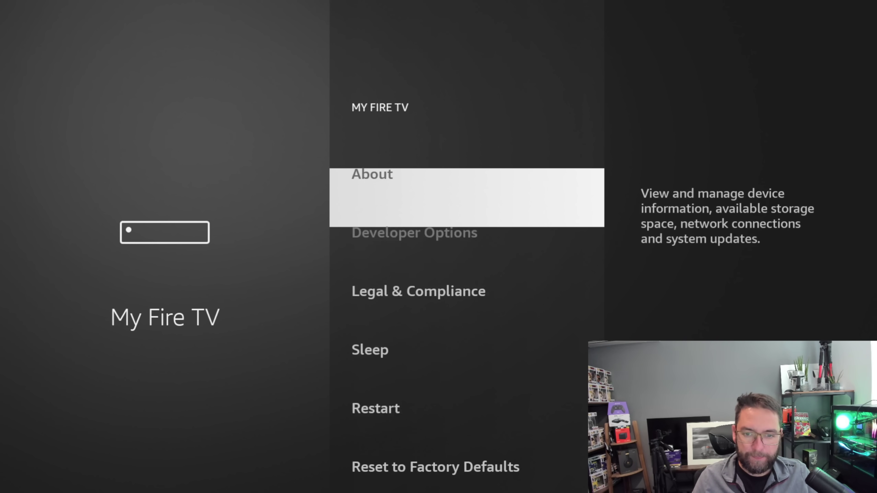
key("Up")
key("Escape")
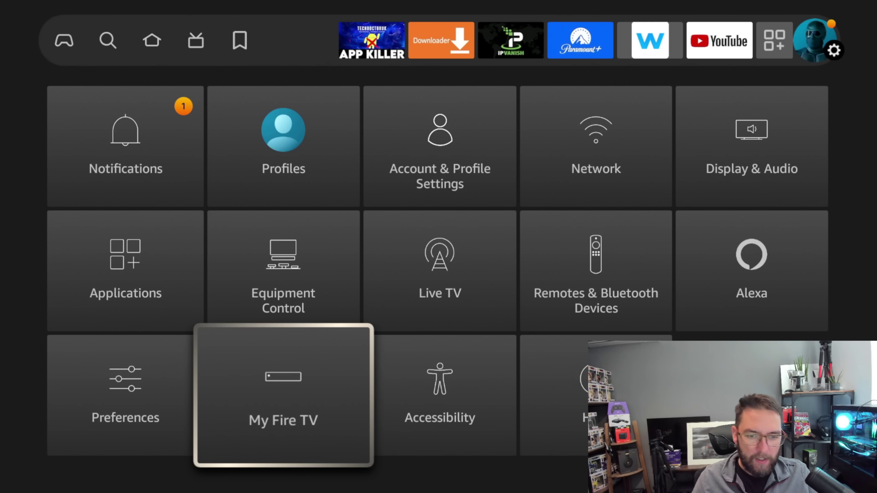
key("Left")
key("Return")
key("Down")
key("Down")
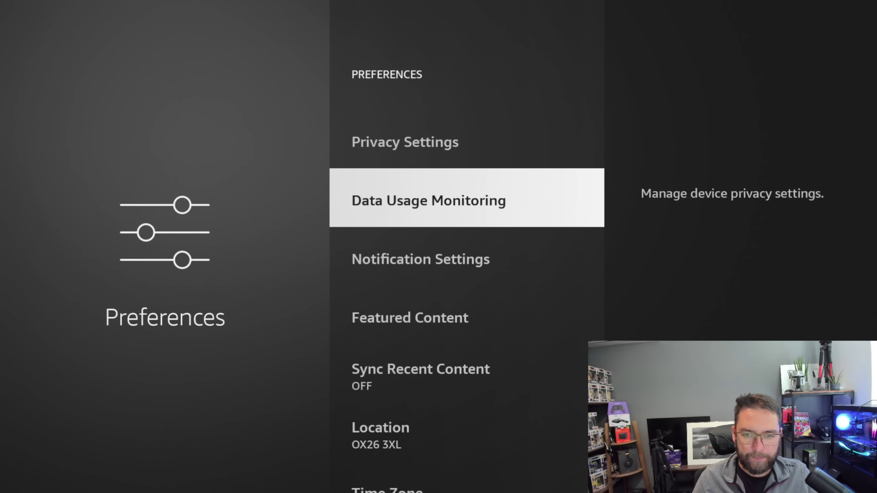
key("Up")
key("Return")
key("Down")
key("Down")
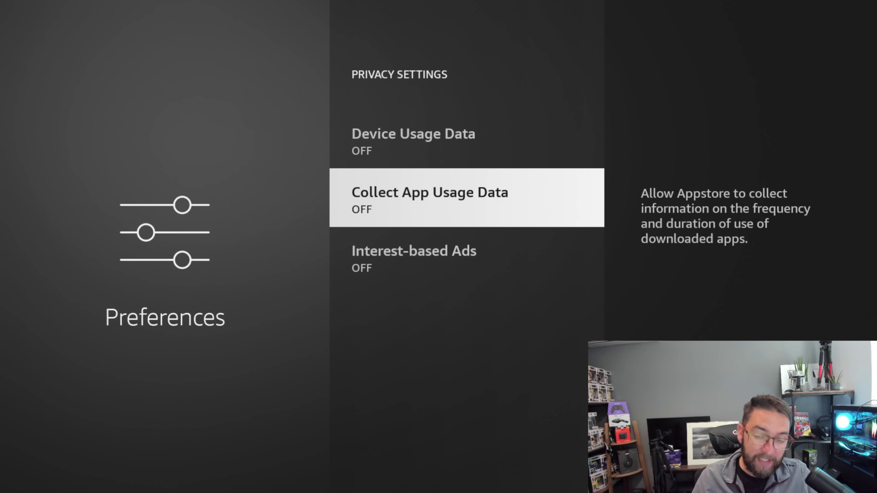
key("Escape")
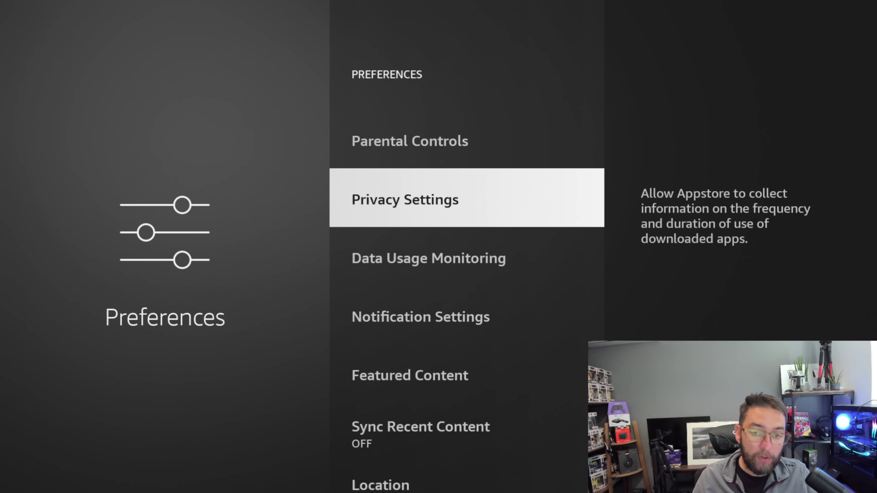
Return to Applications settings and turn Automatic Offload back off.
key("Escape")
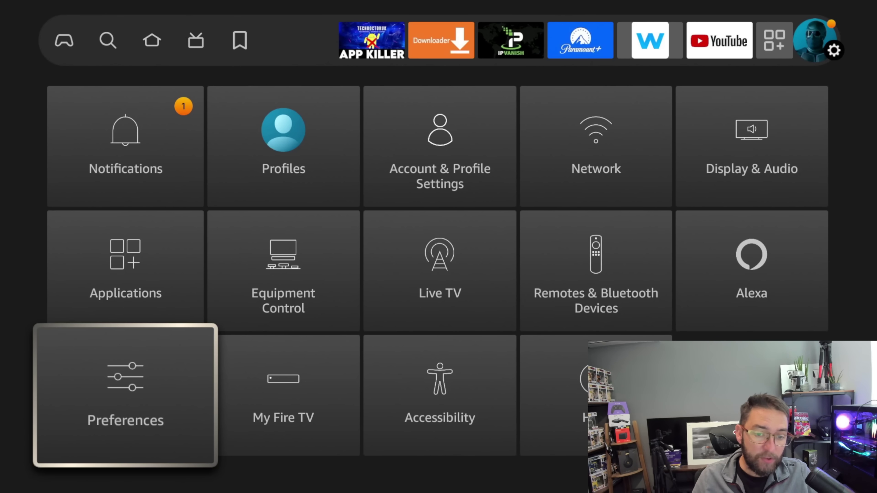
key("Up")
key("Return")
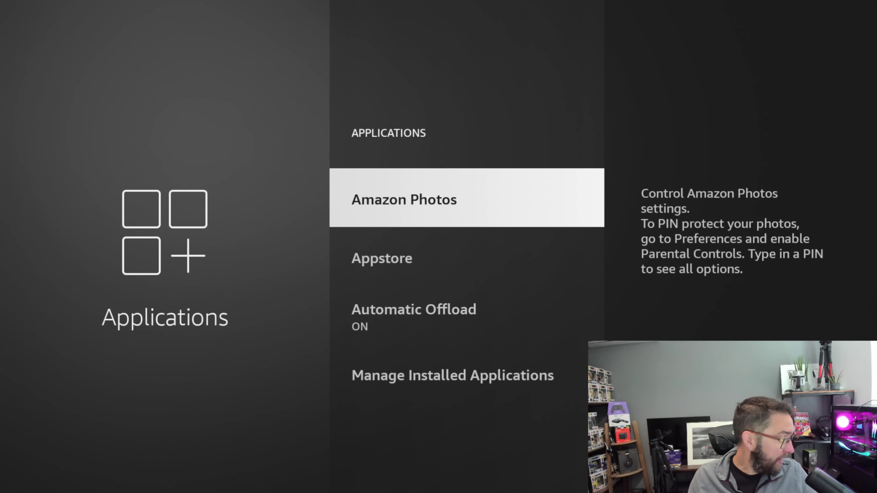
key("Down")
key("Down")
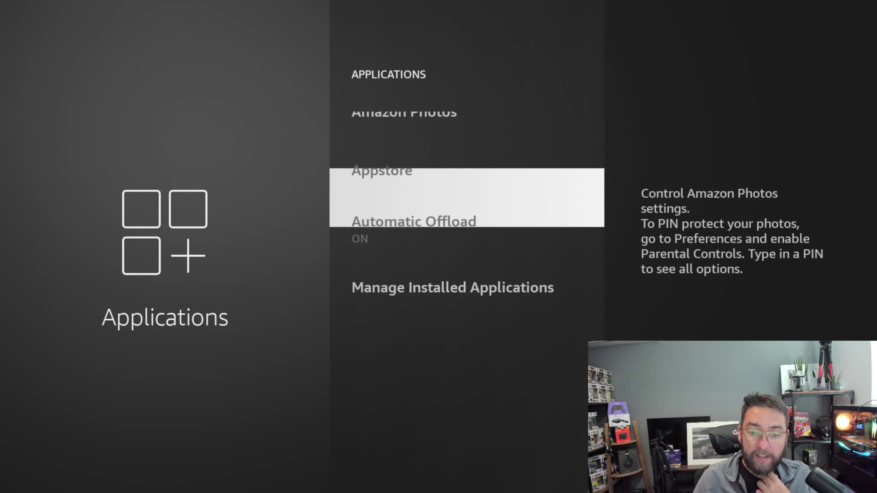
key("Return")
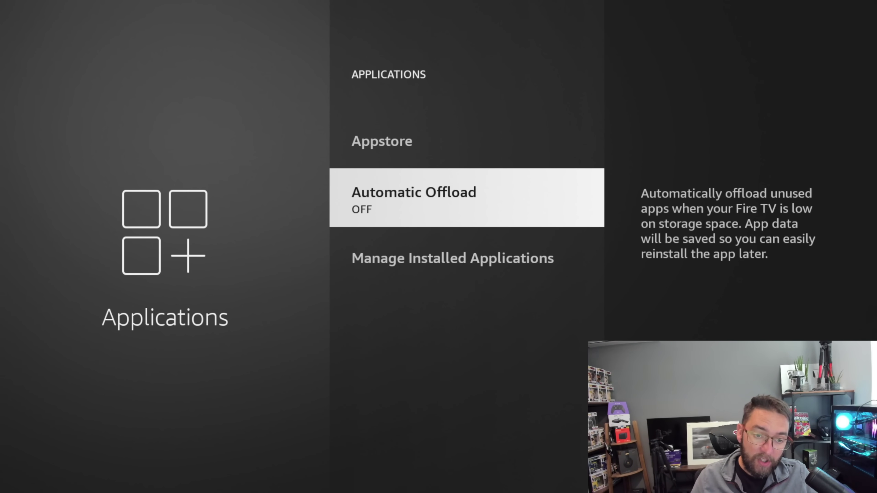
Open Manage Installed Applications and highlight the sort setting.
key("Down")
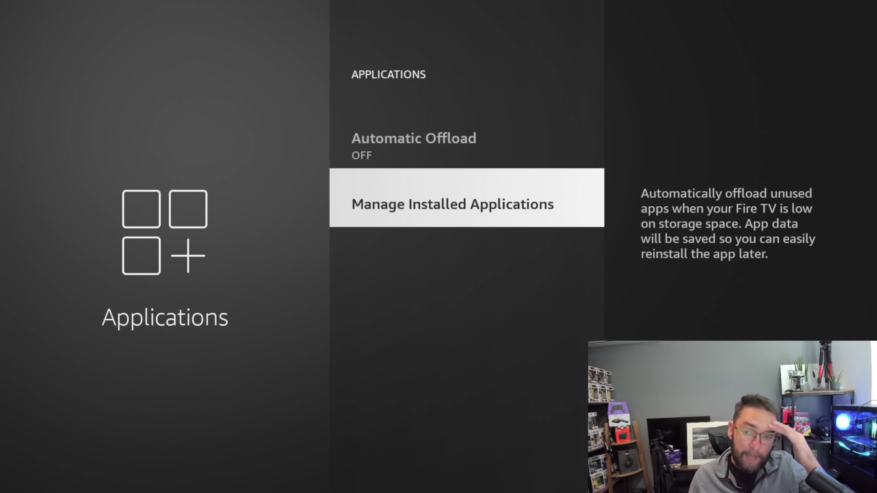
key("Return")
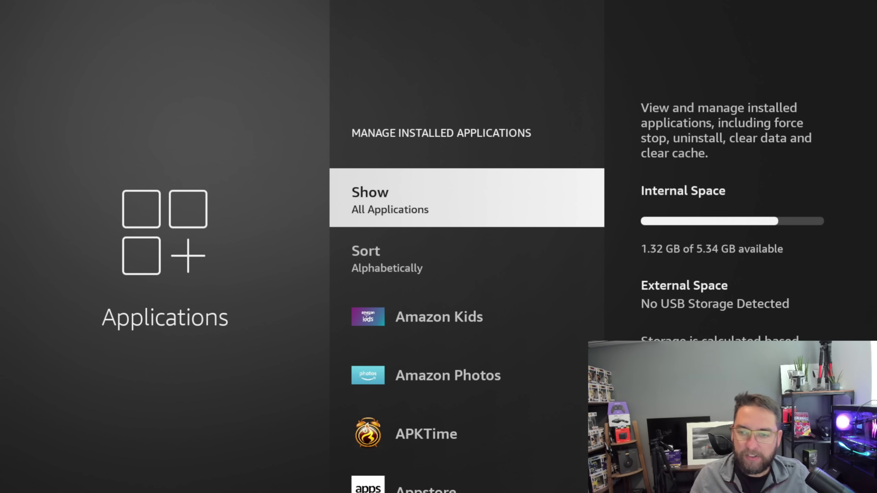
key("Down")
key("Down")
key("Down")
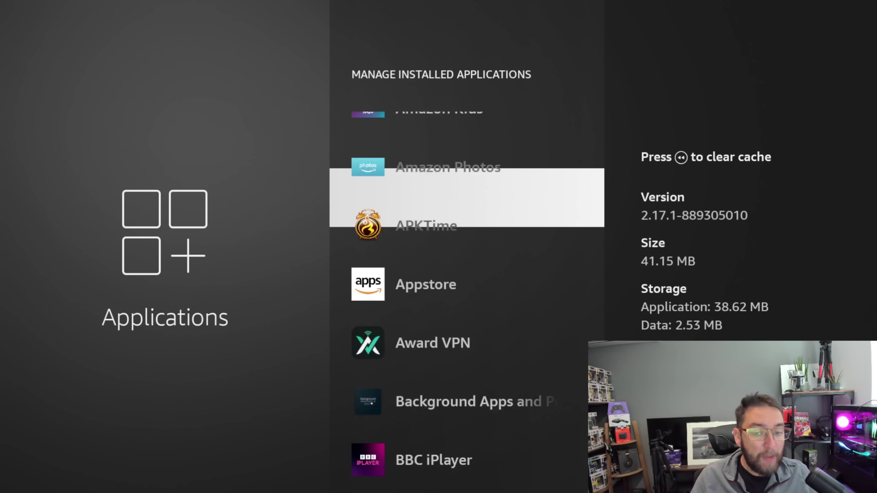
key("Up")
key("Up")
key("Up")
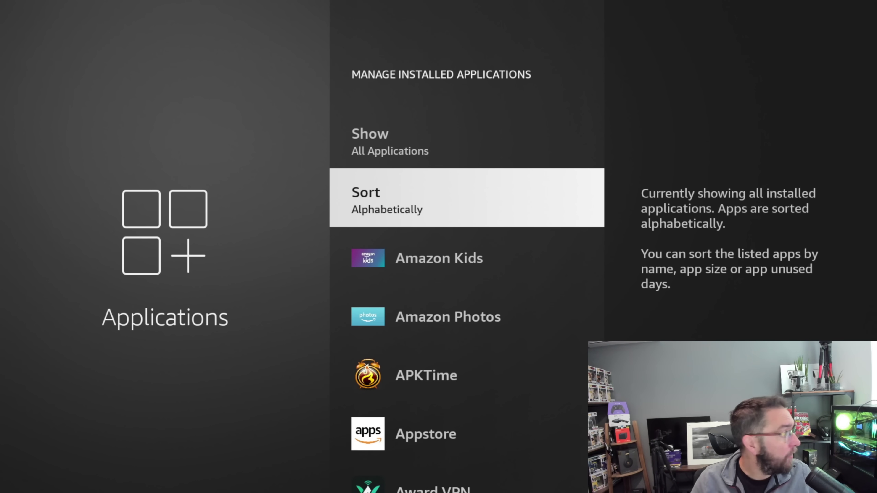
Sort the installed apps list by App size, largest first.
key("Return")
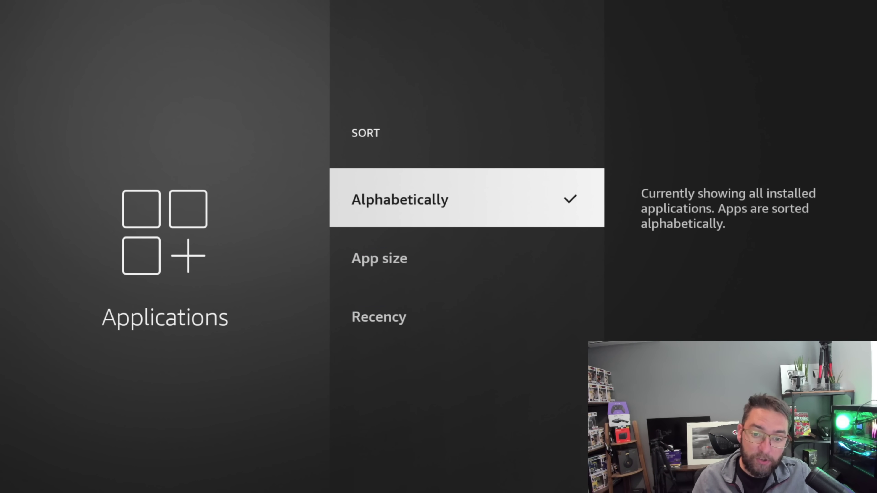
key("Down")
key("Down")
key("Return")
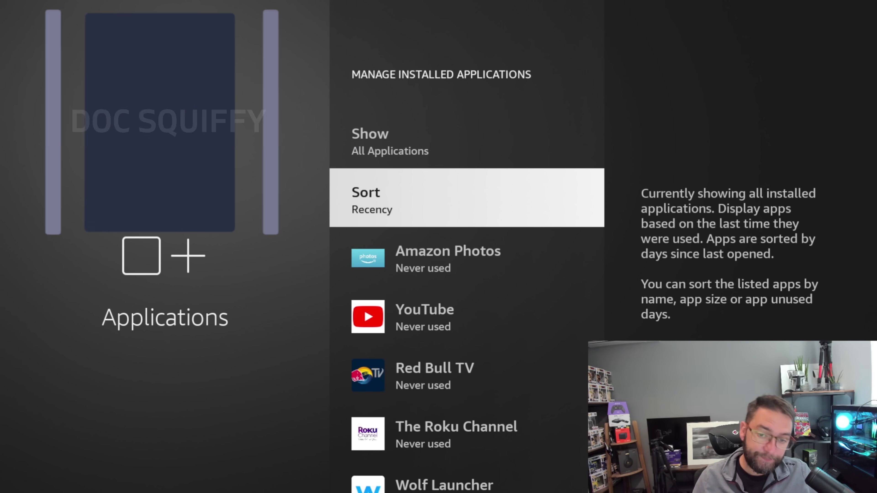
key("Return")
key("Down")
key("Return")
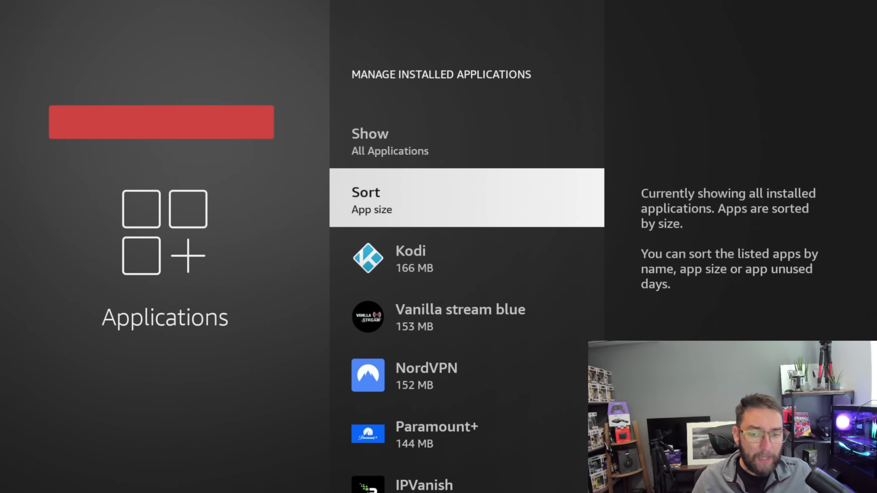
Scroll down the size-sorted list to Pluto TV's 86.11 MB entry.
key("Down")
key("Down")
key("Down")
key("Down")
key("Down")
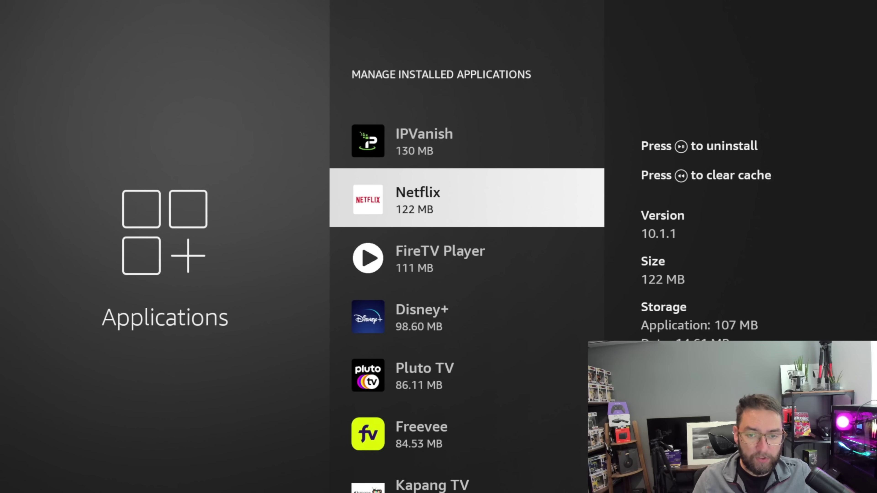
key("Down")
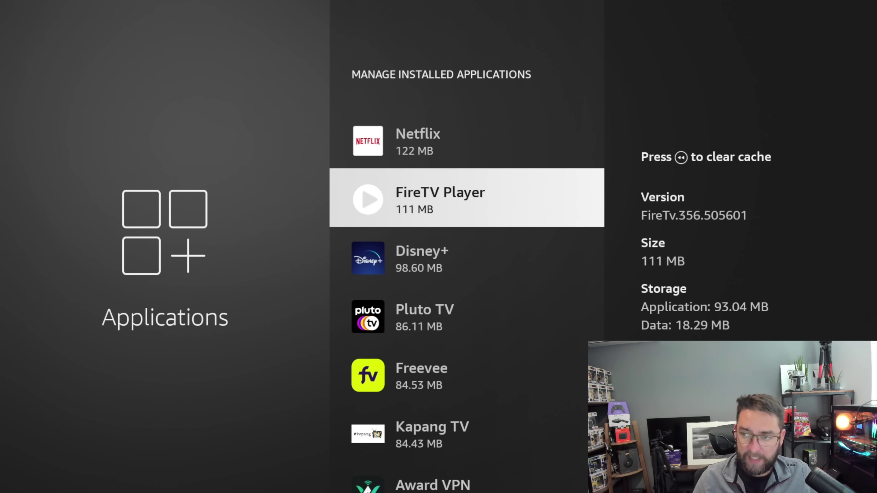
key("Down")
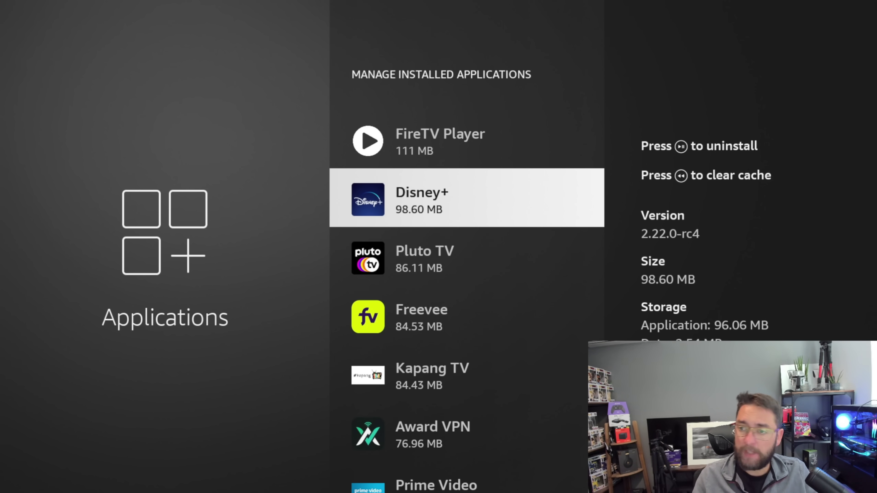
key("Down")
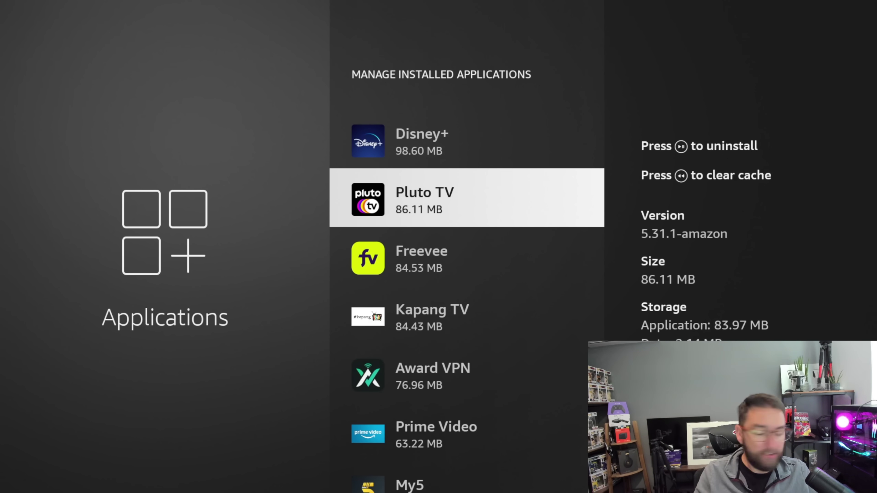
Uninstall Pluto TV and confirm the removal.
key("XF86AudioPlay")
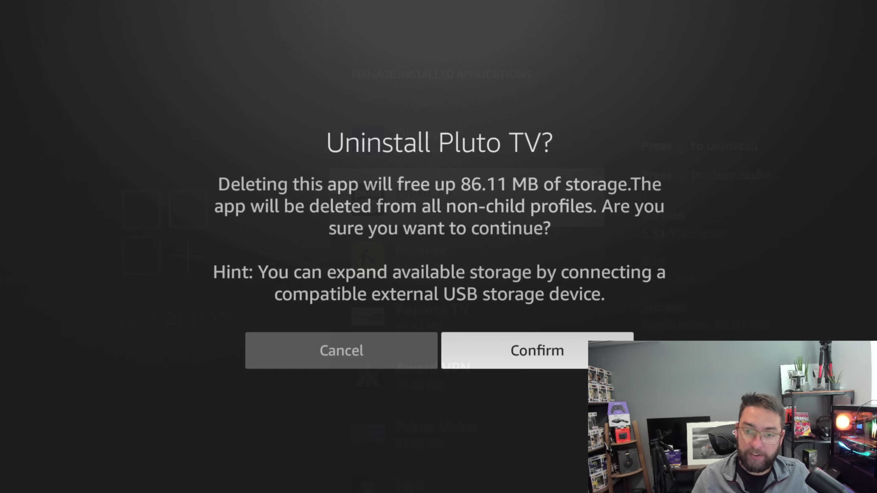
key("Left")
key("Right")
key("Return")
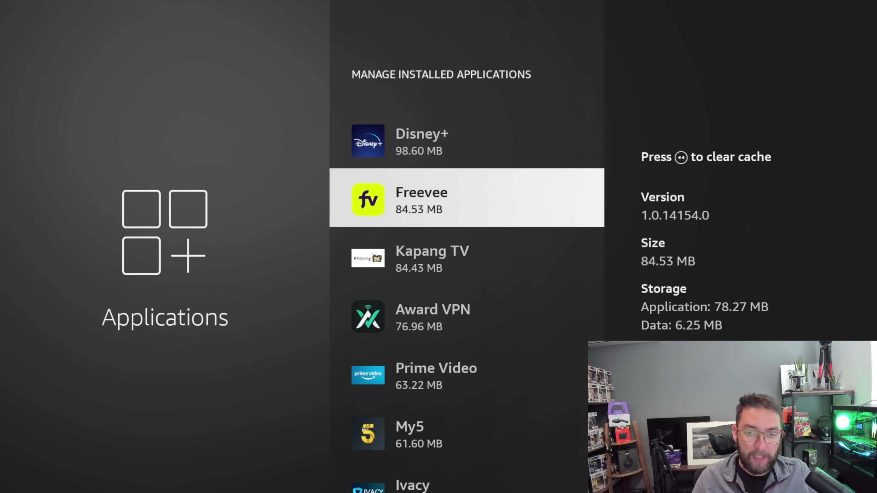
Uninstall My5 from the size-sorted list as well.
key("Down")
key("Down")
key("Down")
key("Down")
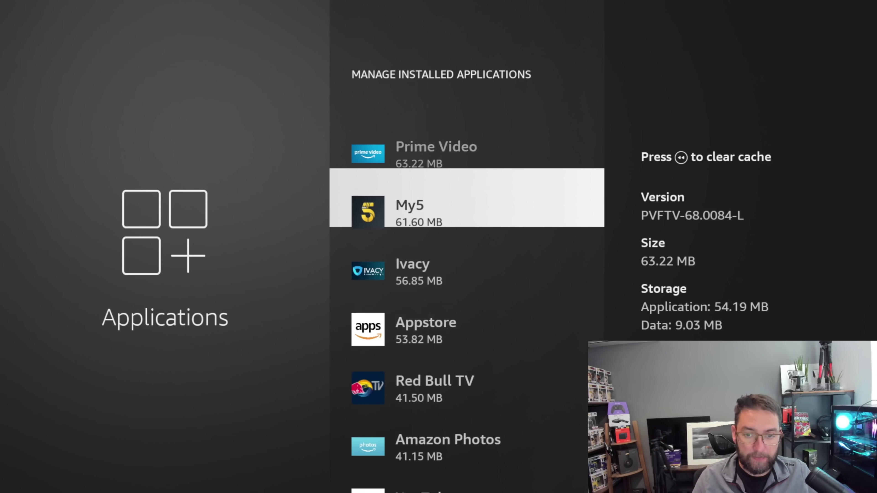
key("space")
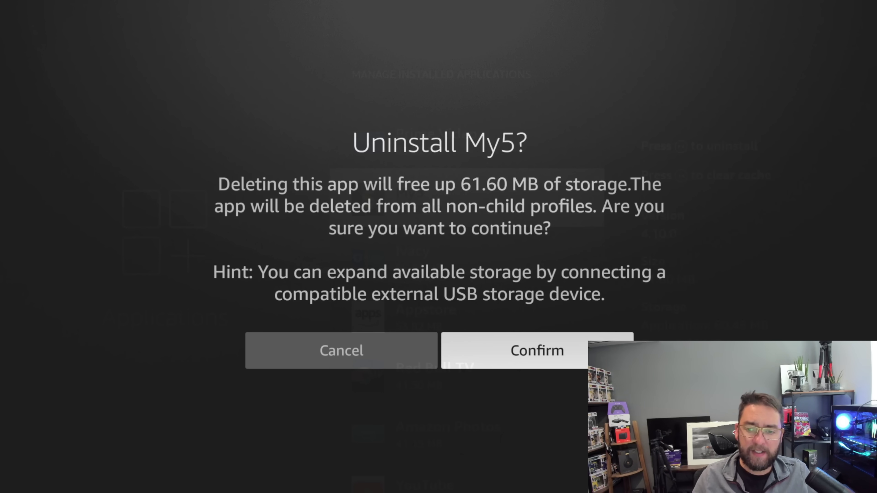
key("Return")
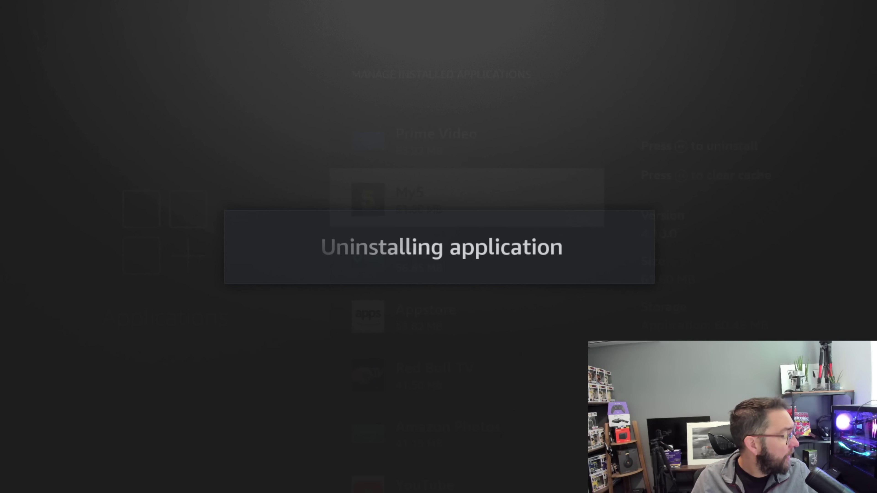
key("Down")
key("Down")
key("Down")
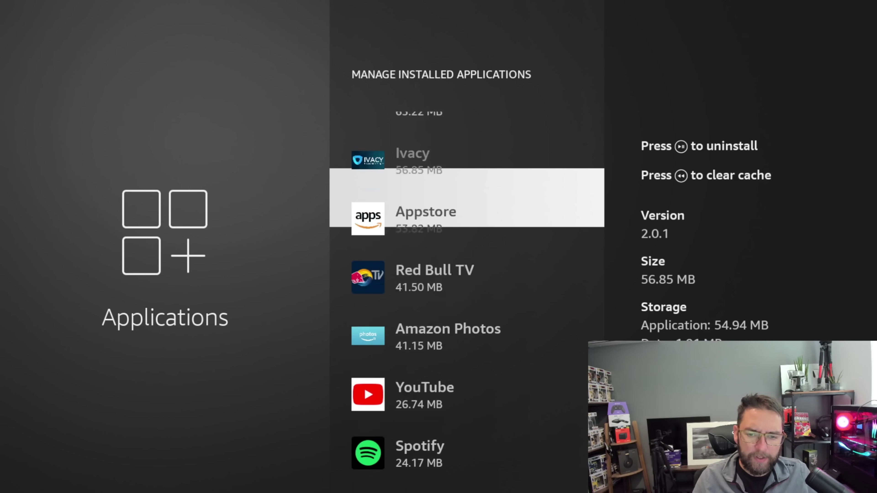
Review the remaining apps: BBC iPlayer, Wolf Launcher, MEGOGO, Mouse Toggle and IPVanish Kill Switch.
key("Down")
key("Down")
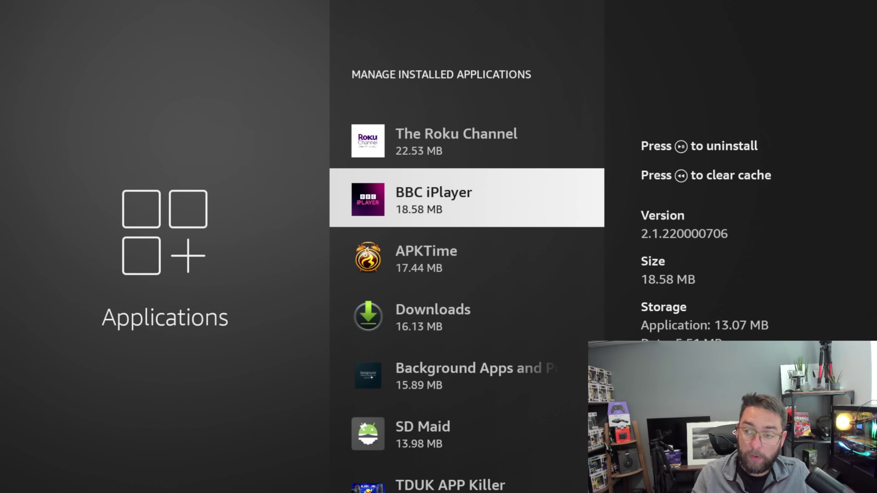
key("Down")
key("Down")
key("Down")
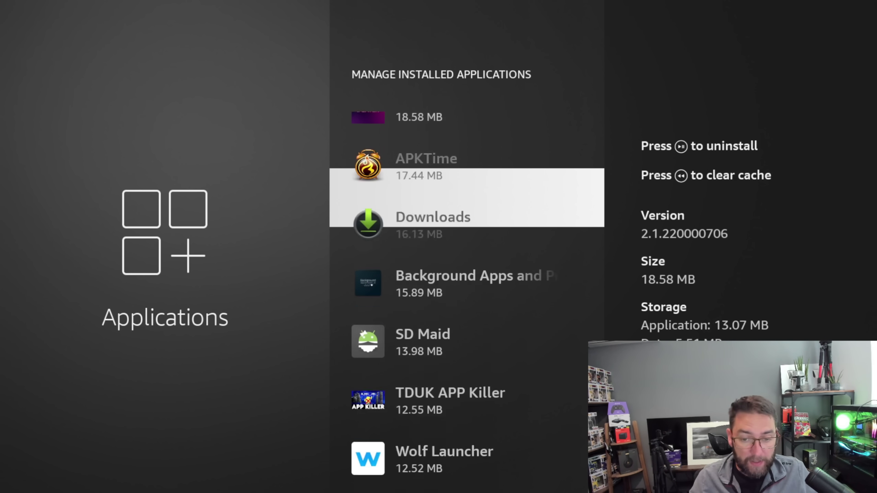
key("Down")
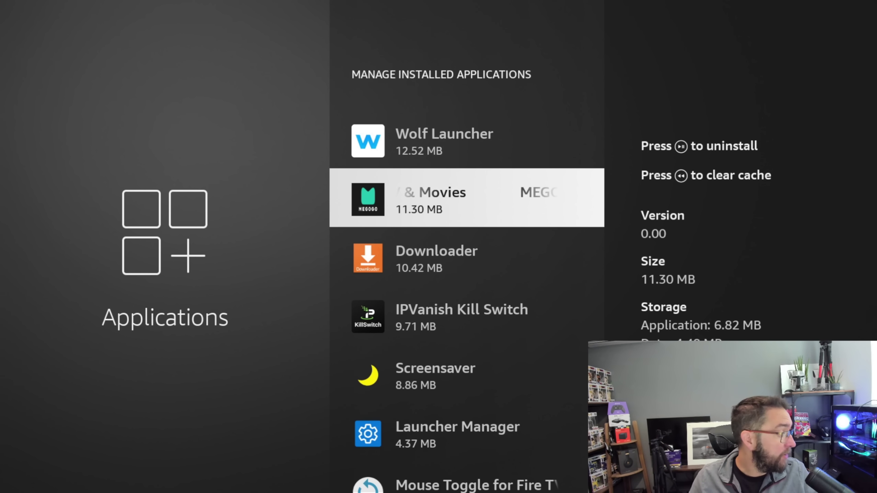
key("Down")
key("Down")
key("Down")
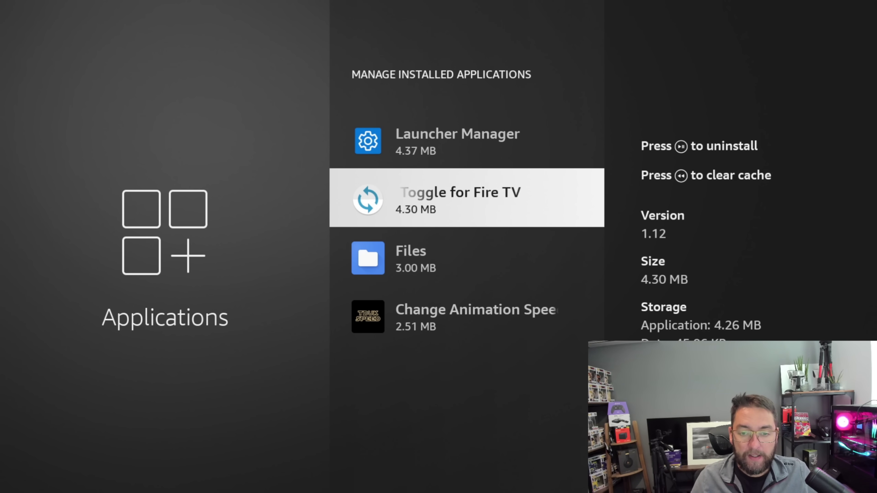
key("Up")
key("Up")
key("Up")
Leave the apps list, return to the main Settings grid and open Preferences.
key("Up")
key("Up")
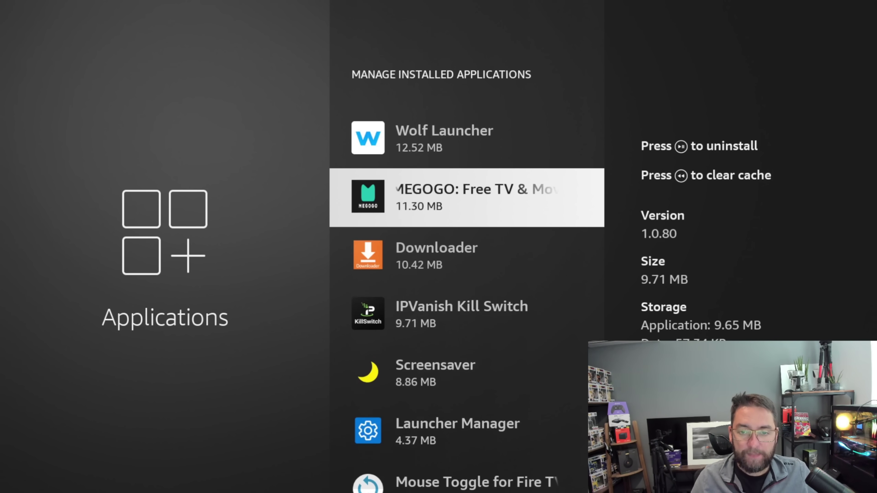
key("Escape")
key("Up")
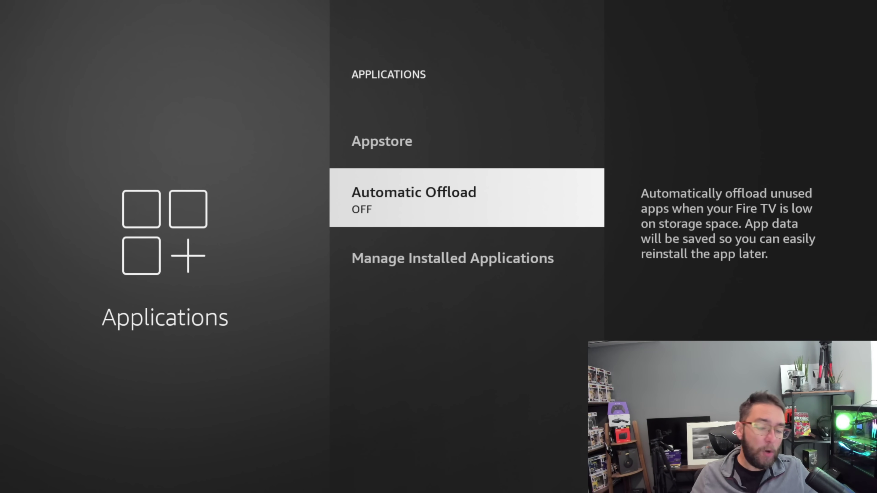
key("Up")
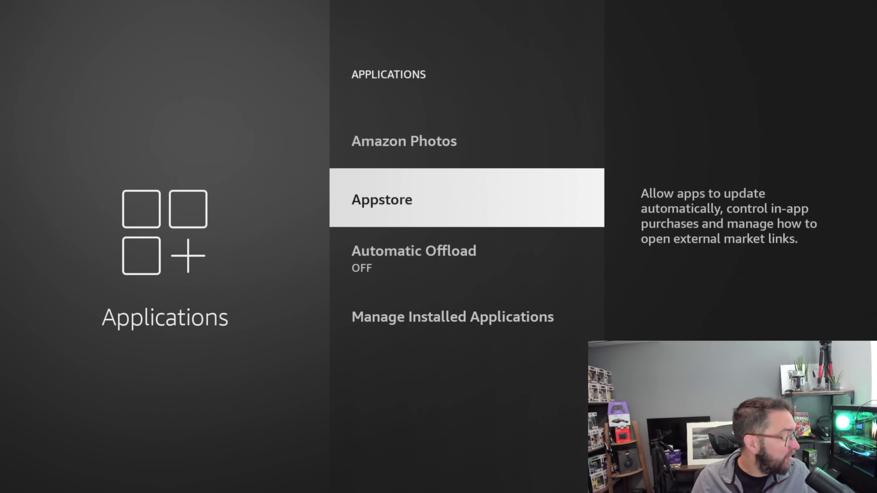
key("Up")
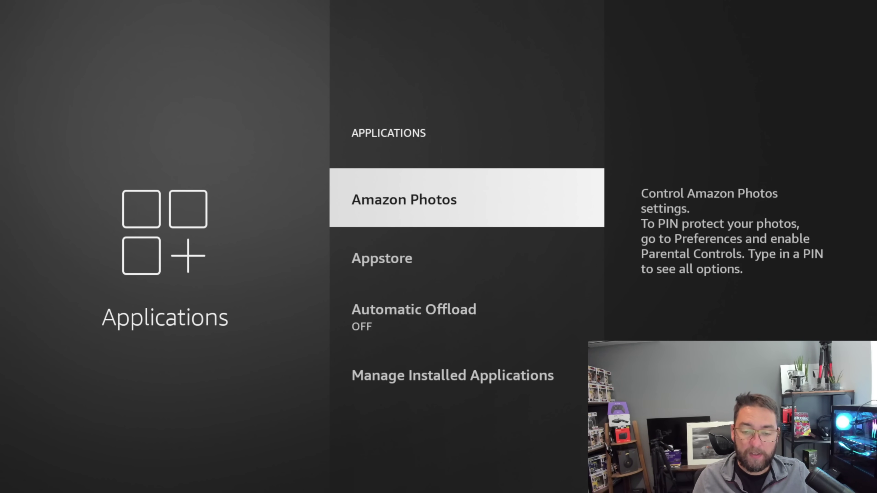
key("Escape")
key("Down")
key("Return")
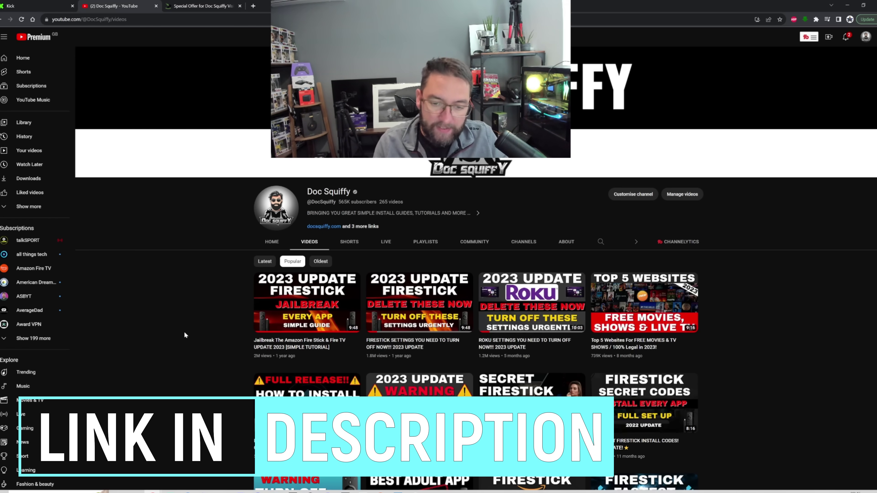
Preview a few thumbnails on the channel's Popular-sorted Videos page, led by the Firestick jailbreak tutorial.
mouse_move(398, 303)
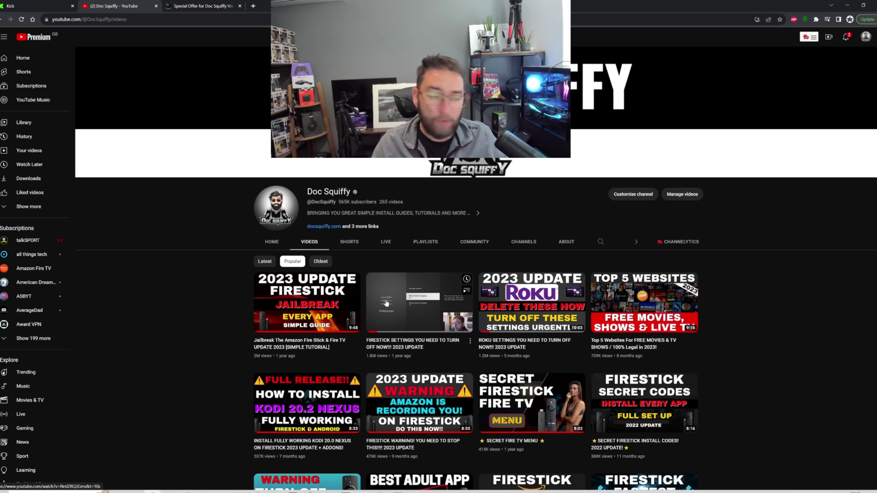
mouse_move(554, 312)
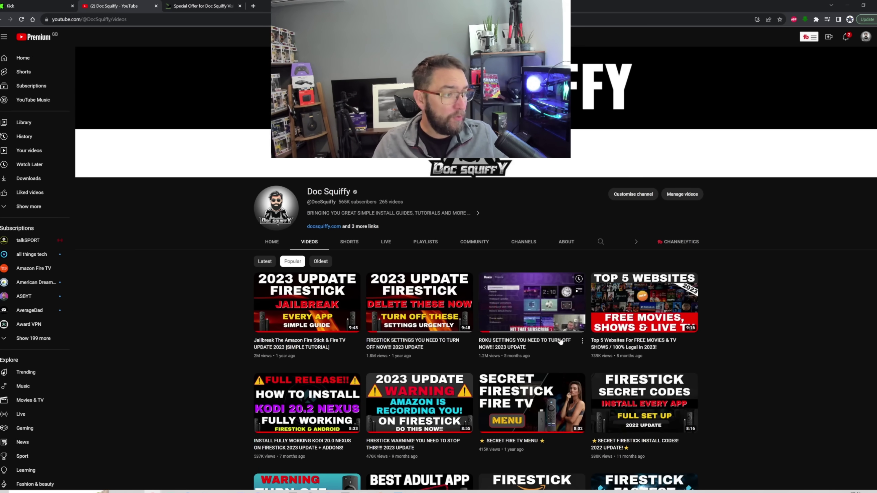
mouse_move(668, 356)
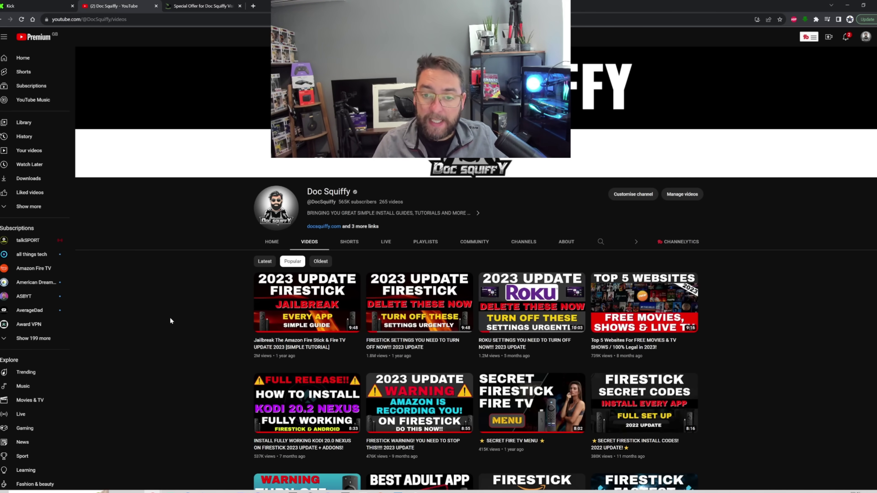
Show the IPVanish Fire Stick offer with plans from $3.33/mo, then return to the YouTube channel.
key("ctrl+Tab")
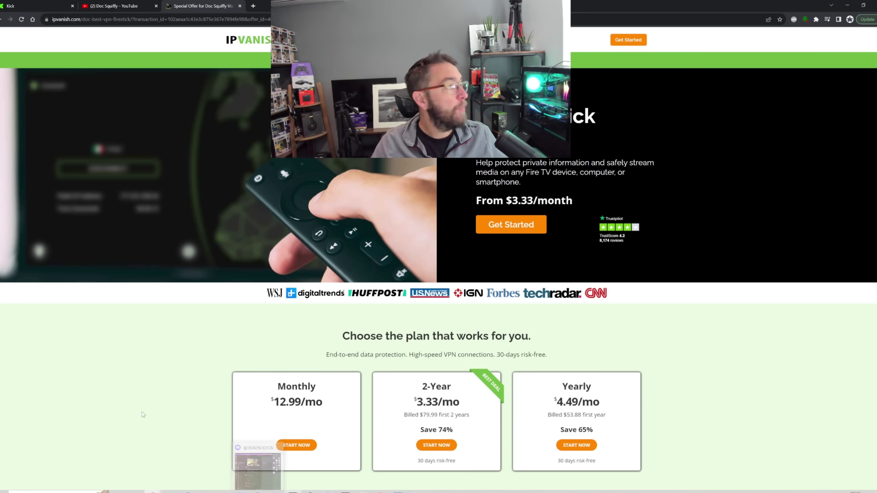
left_click(104, 5)
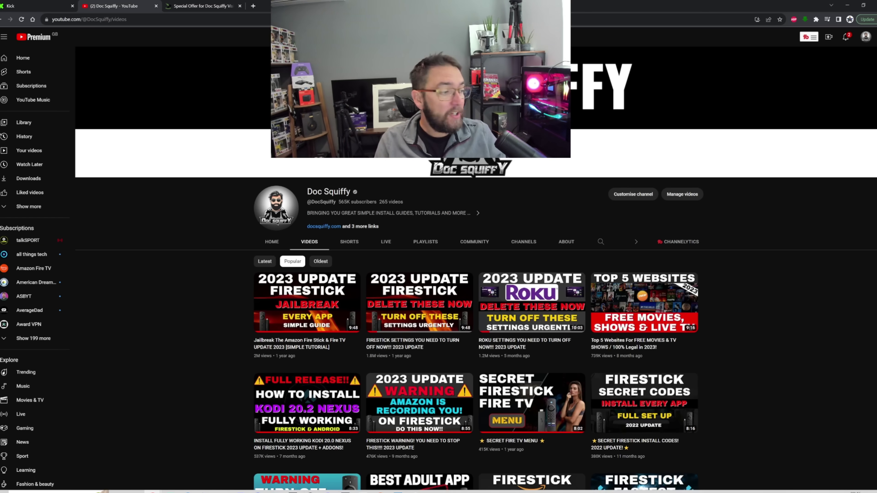
Sort the channel's Videos tab by Latest, bringing the 'Super Fast Firestick' upload to the top.
left_click(264, 261)
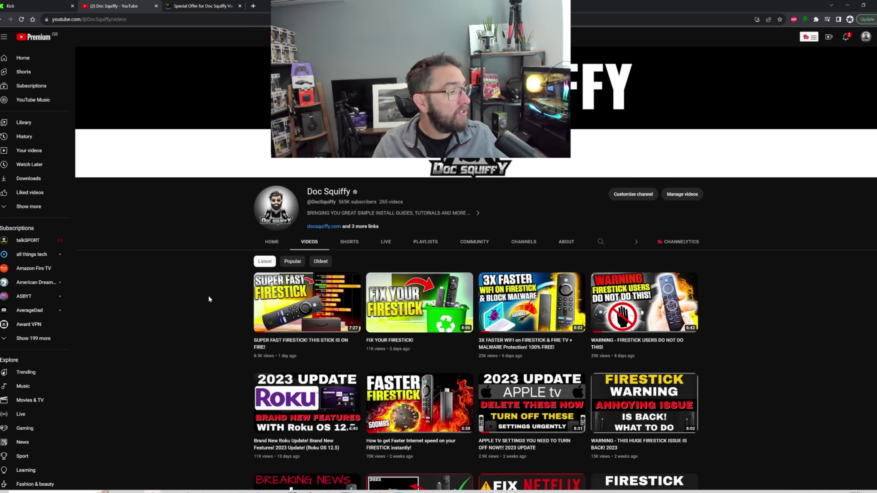